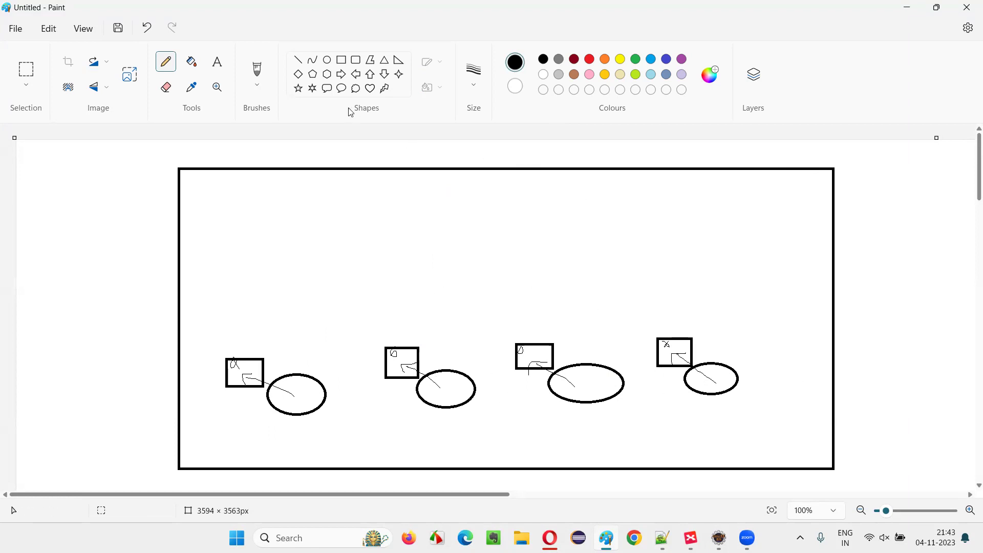
# Step: Draw a large rectangle across the top centre, above the machines
pyautogui.click(341, 60)
pyautogui.moveTo(366, 197); pyautogui.dragTo(432, 245)
pyautogui.moveTo(494, 261); pyautogui.dragTo(594, 296)
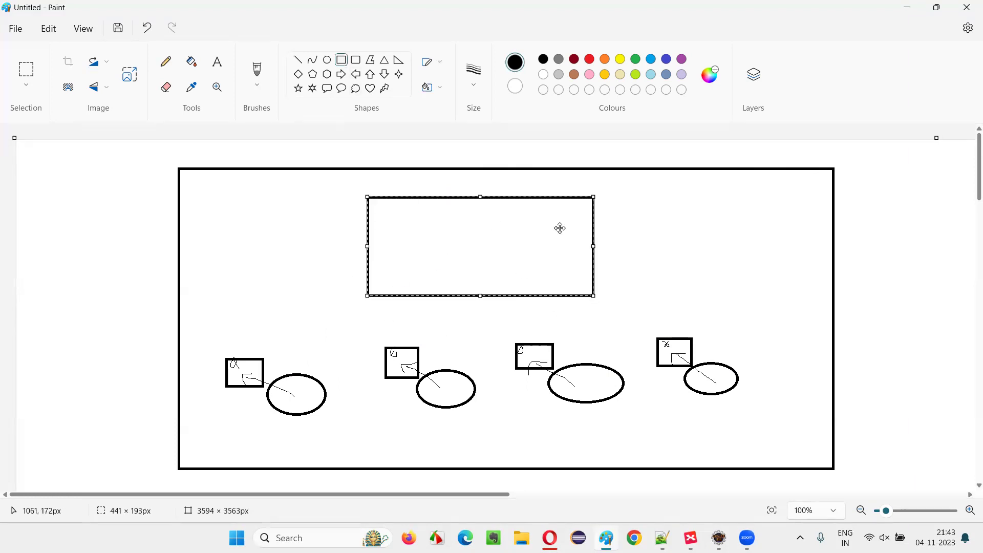
# Step: Draw a pencil line from the left box into the rectangle and sketch lines inside it
pyautogui.click(165, 61)
pyautogui.moveTo(249, 372)
pyautogui.mouseDown()
pyautogui.moveTo(275, 319)
pyautogui.moveTo(400, 249)
pyautogui.moveTo(391, 242)
pyautogui.moveTo(400, 266)
pyautogui.mouseUp()
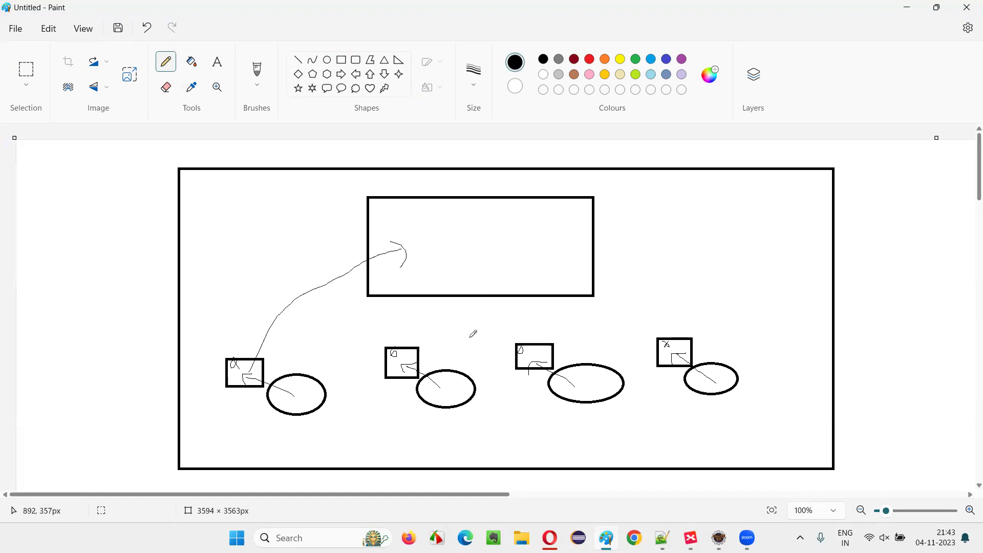
pyautogui.moveTo(425, 208)
pyautogui.mouseDown()
pyautogui.moveTo(478, 207)
pyautogui.moveTo(443, 226)
pyautogui.mouseUp()
pyautogui.moveTo(487, 235); pyautogui.dragTo(447, 239)
pyautogui.moveTo(507, 248); pyautogui.dragTo(431, 264)
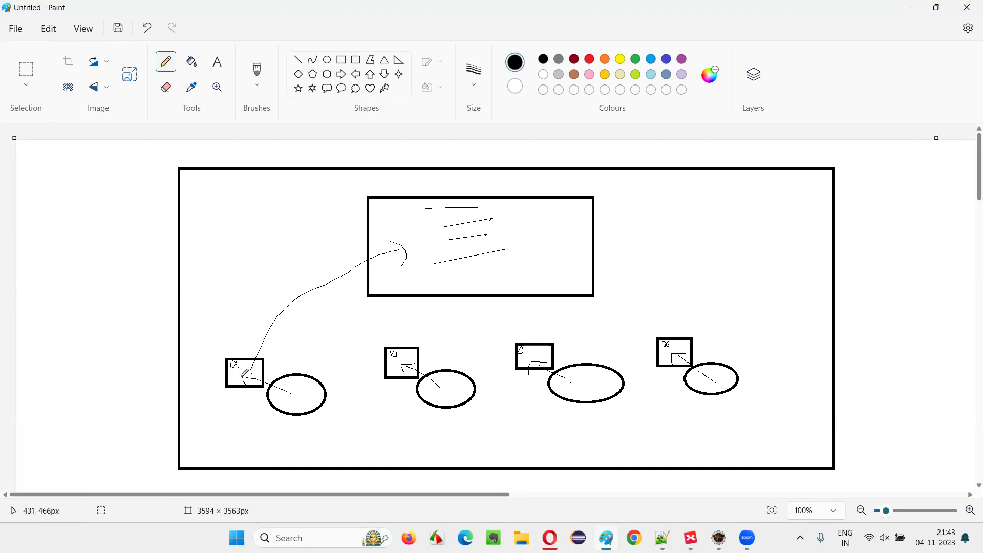
# Step: Draw pencil arrows from the second, third and right machines into the rectangle, then scribble inside
pyautogui.moveTo(444, 387)
pyautogui.mouseDown()
pyautogui.moveTo(471, 309)
pyautogui.moveTo(465, 269)
pyautogui.moveTo(487, 261)
pyautogui.mouseUp()
pyautogui.moveTo(592, 380)
pyautogui.mouseDown()
pyautogui.moveTo(581, 335)
pyautogui.moveTo(535, 255)
pyautogui.moveTo(533, 274)
pyautogui.moveTo(556, 264)
pyautogui.mouseUp()
pyautogui.moveTo(673, 346)
pyautogui.mouseDown()
pyautogui.moveTo(567, 269)
pyautogui.moveTo(578, 229)
pyautogui.mouseUp()
pyautogui.moveTo(459, 223)
pyautogui.mouseDown()
pyautogui.moveTo(460, 245)
pyautogui.moveTo(435, 260)
pyautogui.moveTo(485, 275)
pyautogui.moveTo(473, 279)
pyautogui.moveTo(500, 258)
pyautogui.moveTo(518, 258)
pyautogui.moveTo(516, 230)
pyautogui.moveTo(431, 209)
pyautogui.moveTo(510, 211)
pyautogui.moveTo(444, 218)
pyautogui.mouseUp()
# Step: Add the label 'Centralized Repository' to the right of the rectangle
pyautogui.click(610, 224)
pyautogui.write('Centralized ')
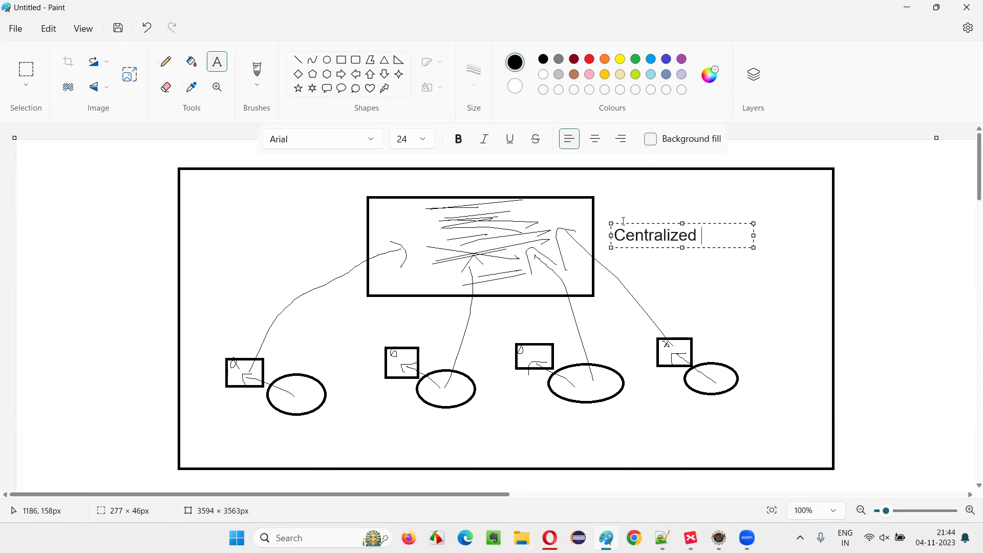
pyautogui.write('Repository')
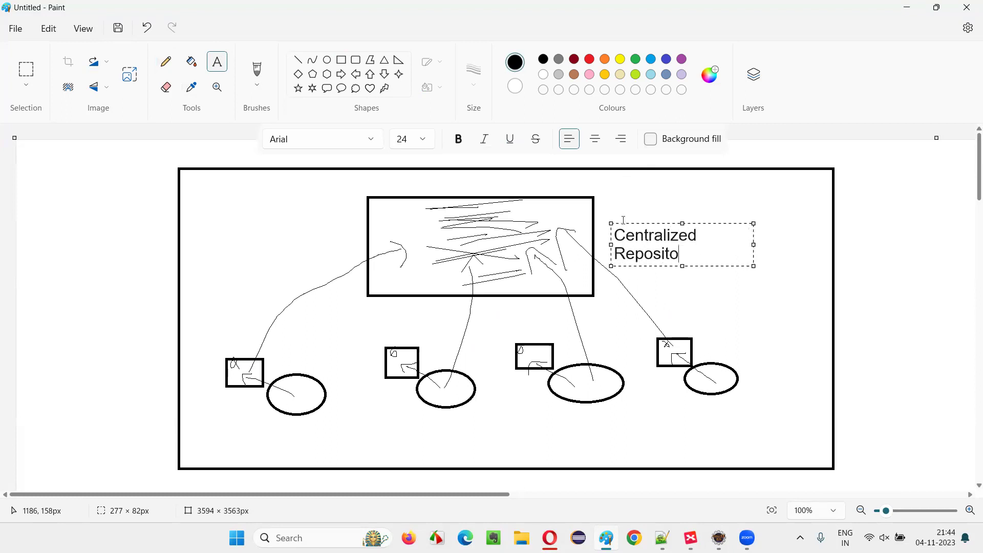
pyautogui.click(855, 245)
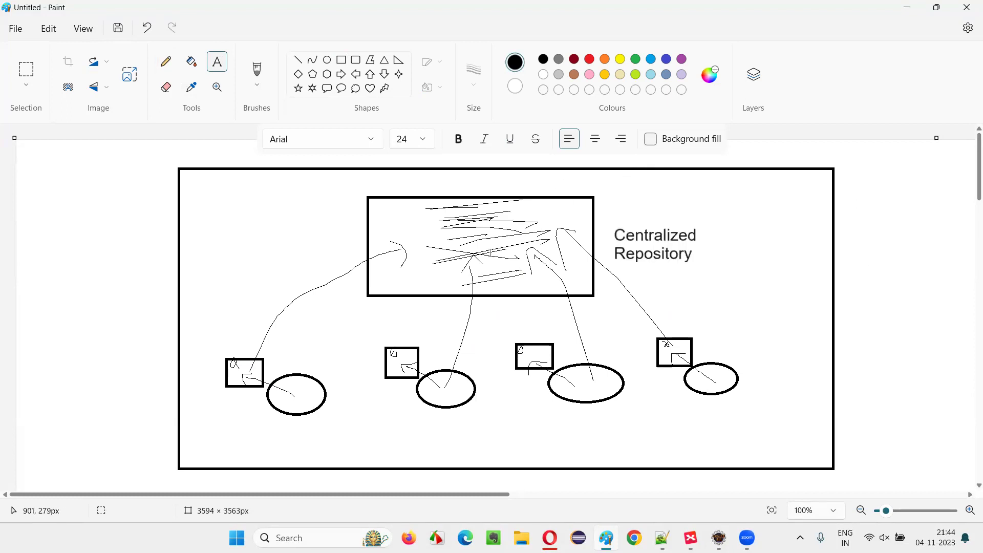
# Step: Type the two-line upper-left label 'Another Pysical Machine available / in their network'
pyautogui.click(199, 209)
pyautogui.write('Anothe4r')
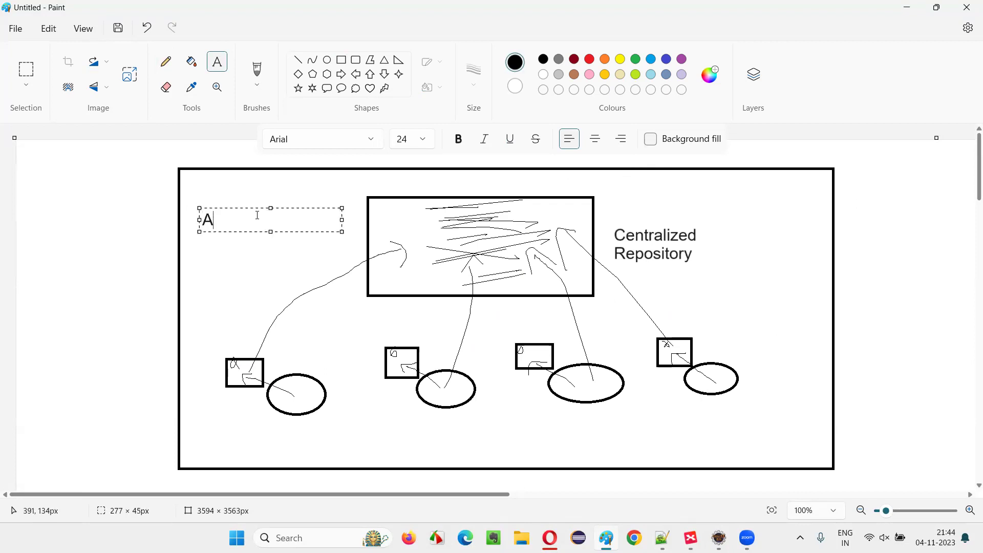
pyautogui.press('BackSpace')
pyautogui.write('r')
pyautogui.press('BackSpace')
pyautogui.press('BackSpace')
pyautogui.write('r')
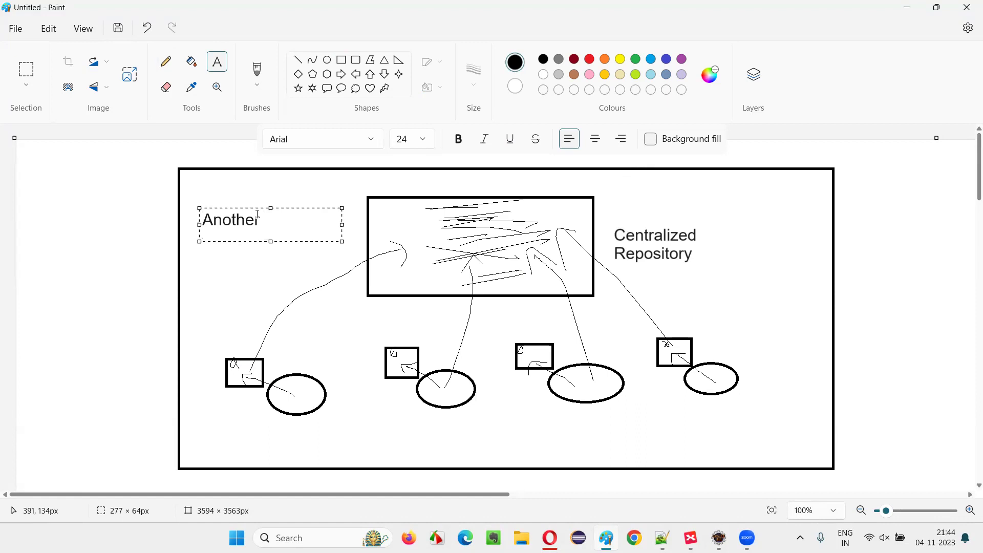
pyautogui.write(' Pysh')
pyautogui.press('BackSpace')
pyautogui.write('ical Machine ')
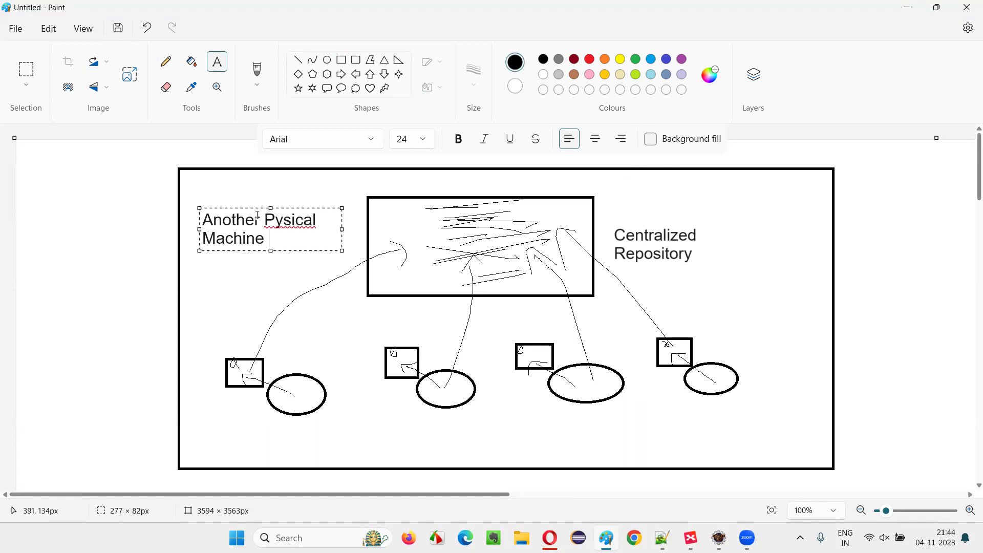
pyautogui.write('available')
pyautogui.press('Return')
pyautogui.write('It')
pyautogui.press('BackSpace')
pyautogui.press('BackSpace')
pyautogui.write('in their ')
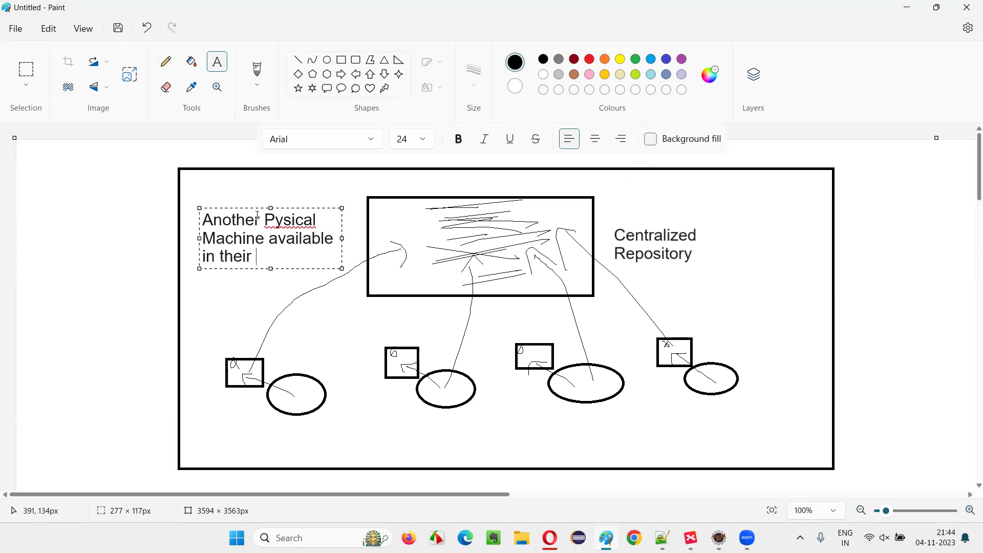
pyautogui.write('network')
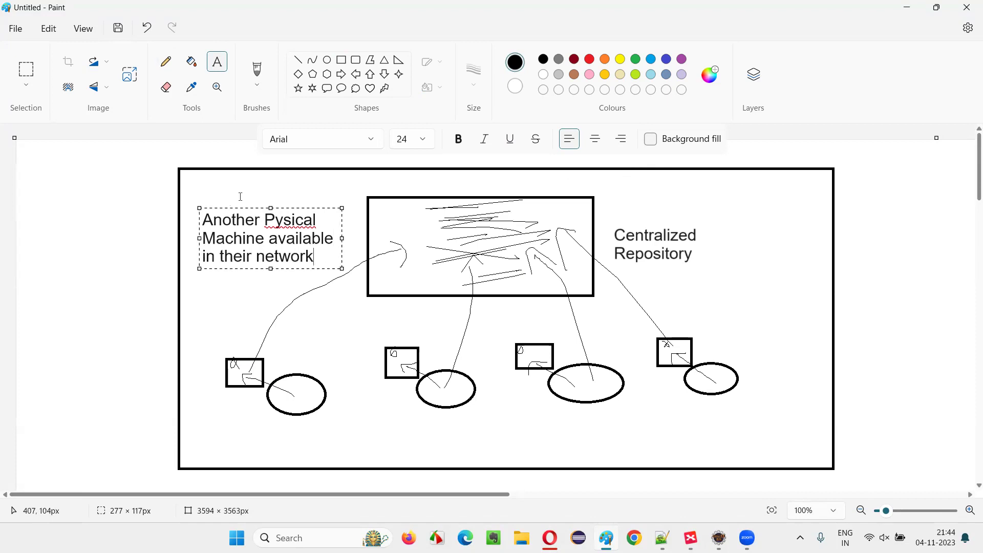
# Step: Fix the spelling to 'Physical' and commit the label
pyautogui.click(279, 221)
pyautogui.write('h')
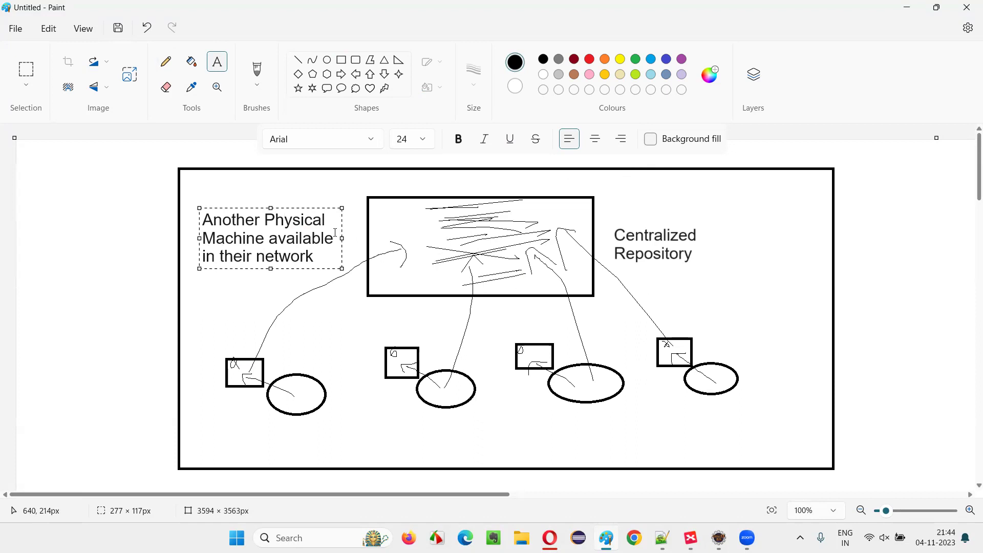
pyautogui.moveTo(322, 257); pyautogui.dragTo(202, 219)
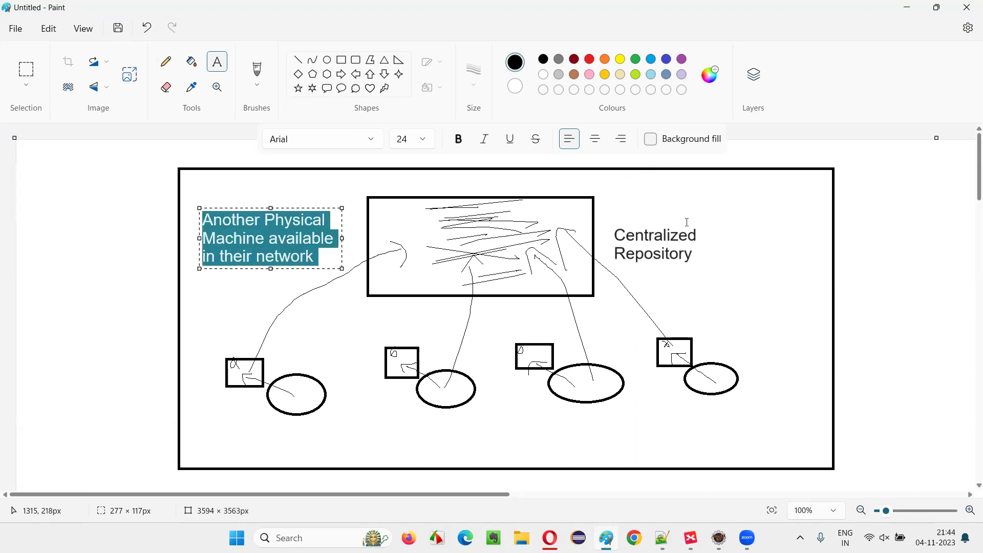
pyautogui.click(389, 234)
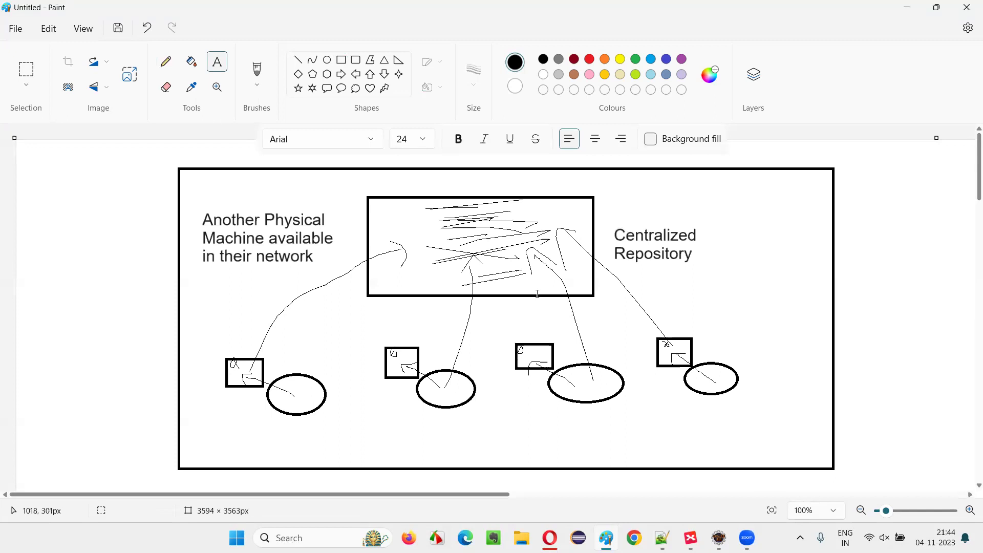
# Step: Add a far-right note reading 'Version Controlling', a blank line, then 'All the code will be lost'
pyautogui.click(740, 210)
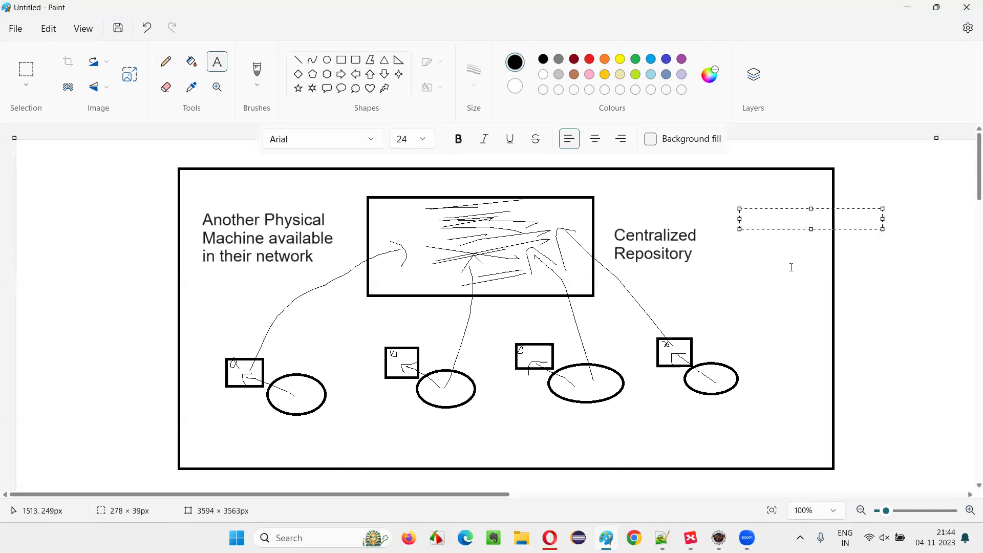
pyautogui.write('Version C')
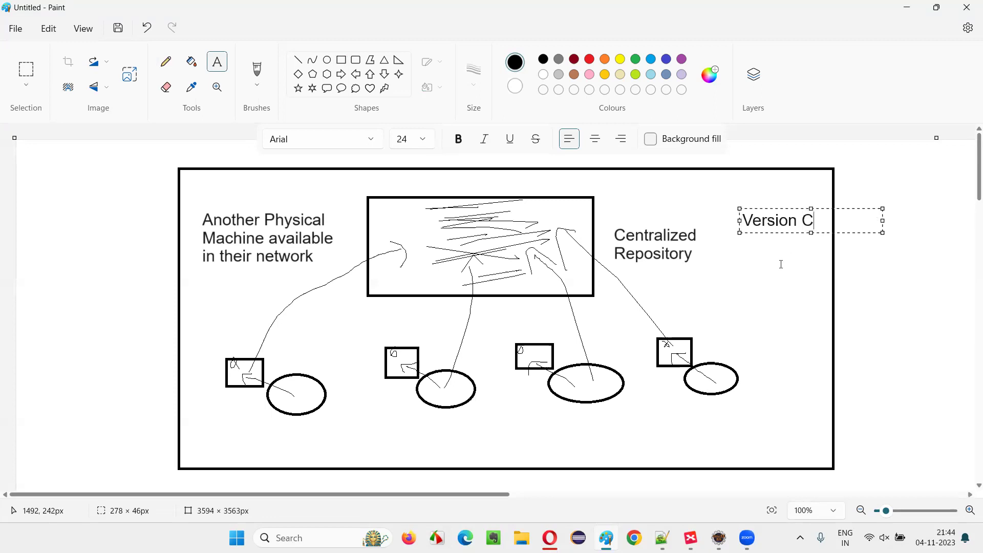
pyautogui.write('ontrolling')
pyautogui.press('Return')
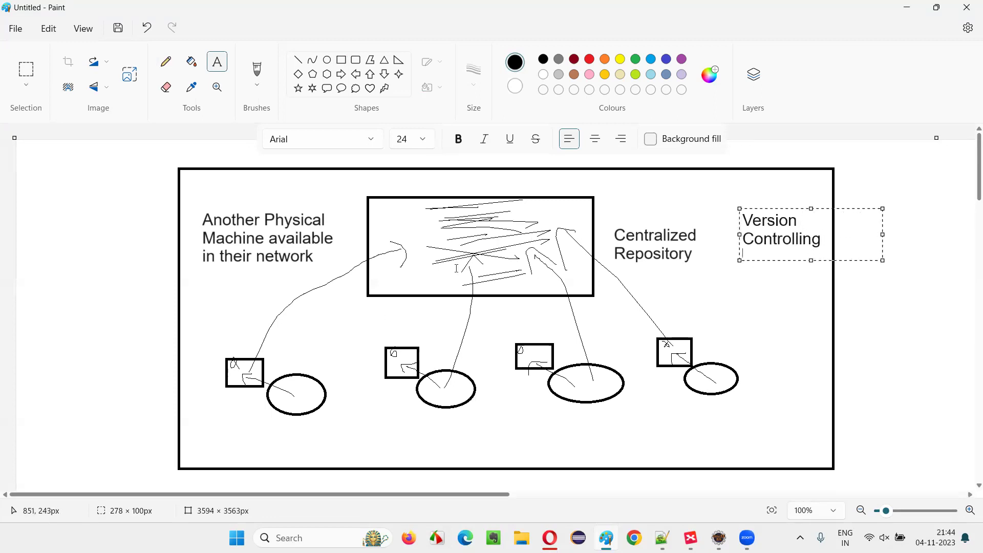
pyautogui.press('Return')
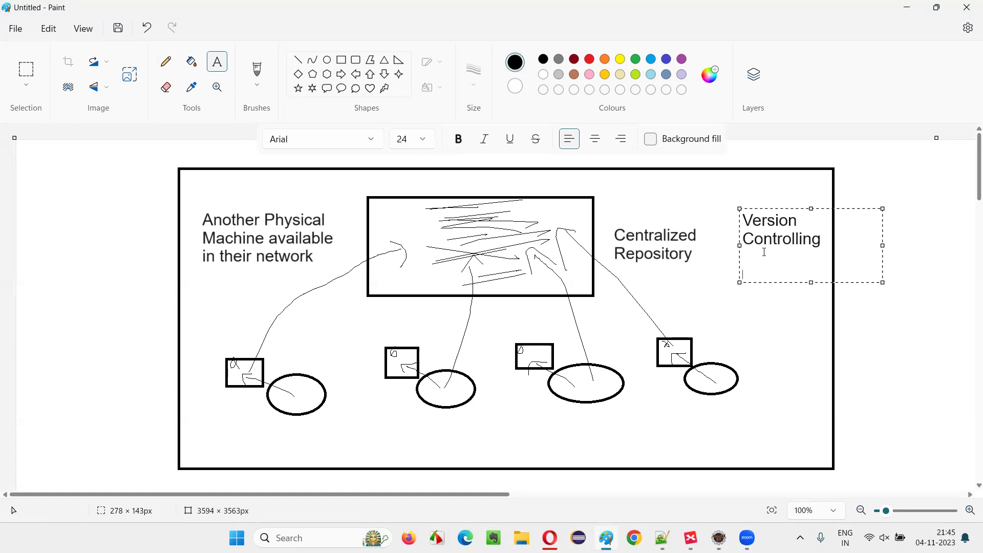
pyautogui.hotkey('ctrl', 'a')
pyautogui.click(817, 273)
pyautogui.write('All')
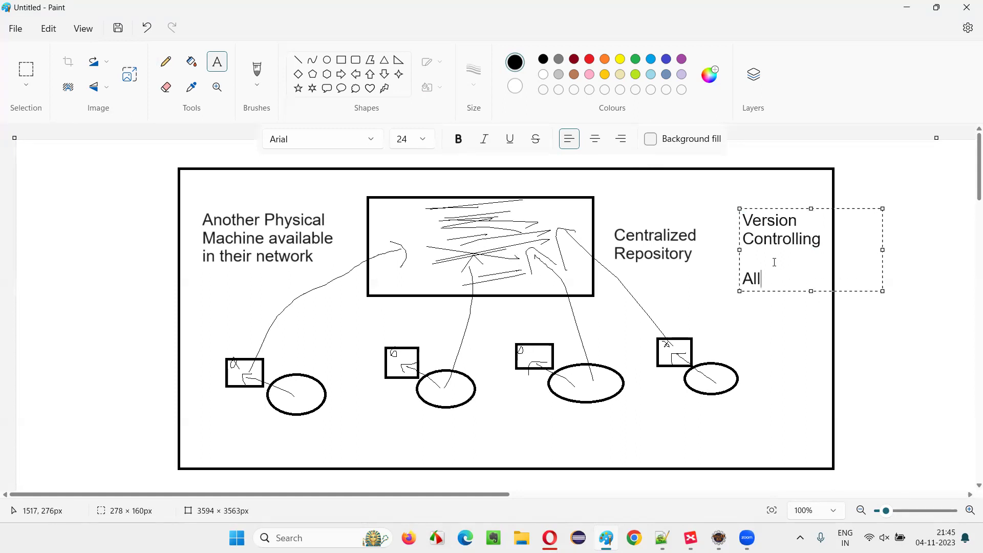
pyautogui.write(' the code will be lost')
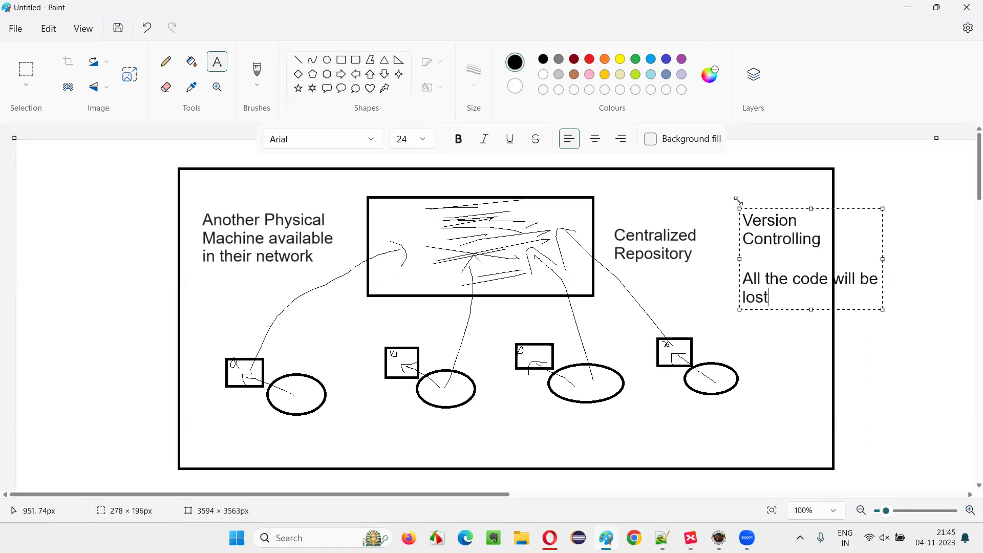
pyautogui.click(778, 323)
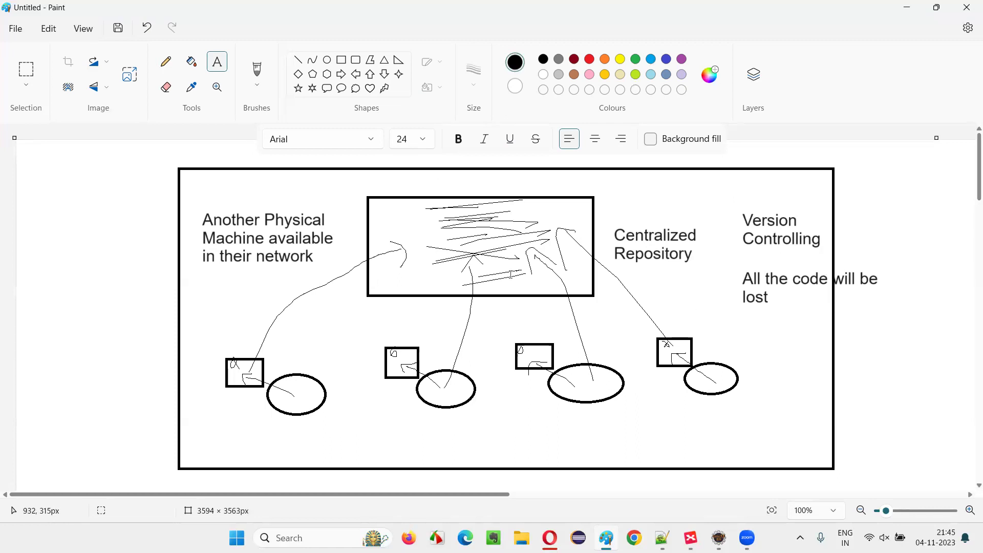
# Step: Add the word 'Cloud' above the Centralized Repository label
pyautogui.click(614, 204)
pyautogui.write('Cloud')
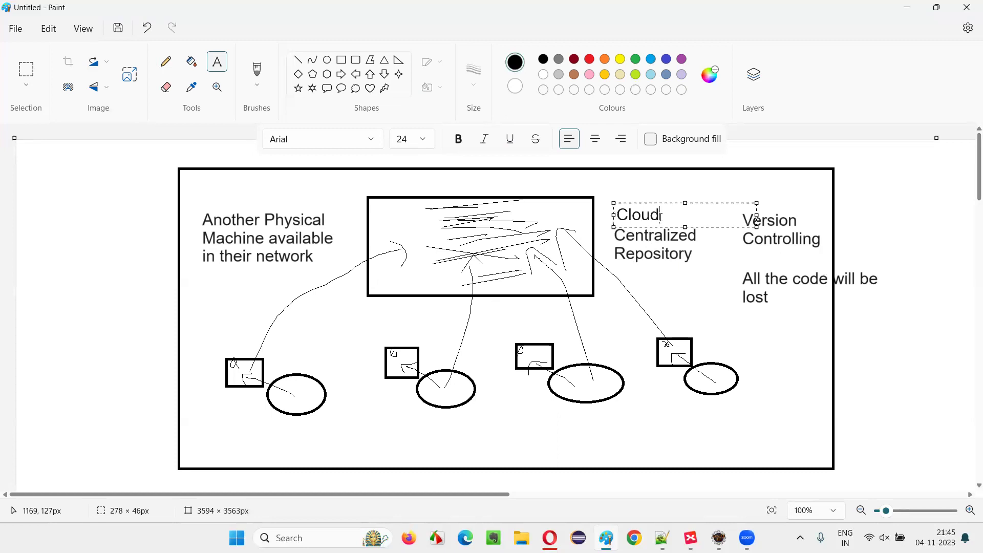
pyautogui.click(646, 295)
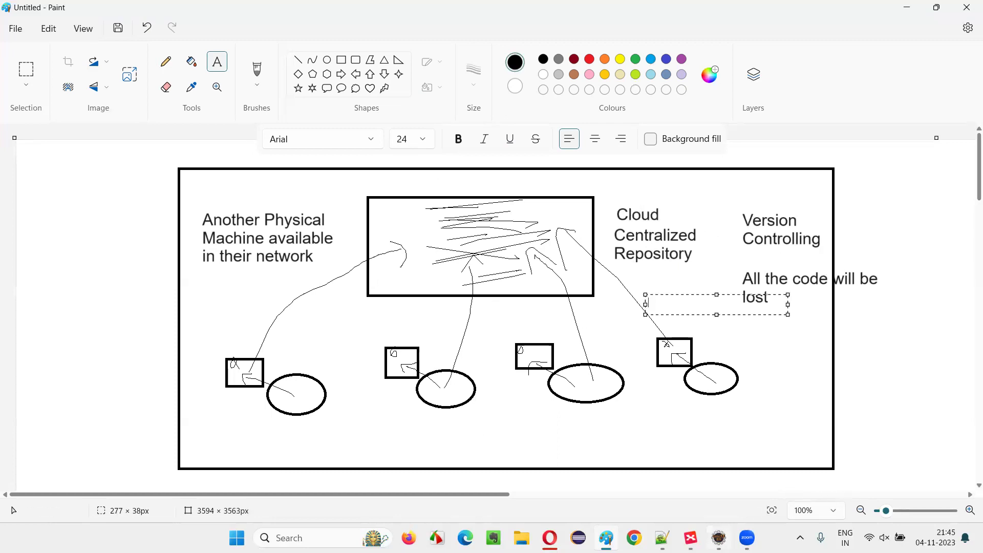
# Step: Check the What is GitHub? and Remote Cloud Repo topics in the XMind map, switching back and forth with Paint
pyautogui.hotkey('alt', 'Tab')
pyautogui.click(224, 245)
pyautogui.click(350, 221)
pyautogui.hotkey('alt', 'Tab')
pyautogui.hotkey('alt', 'Tab')
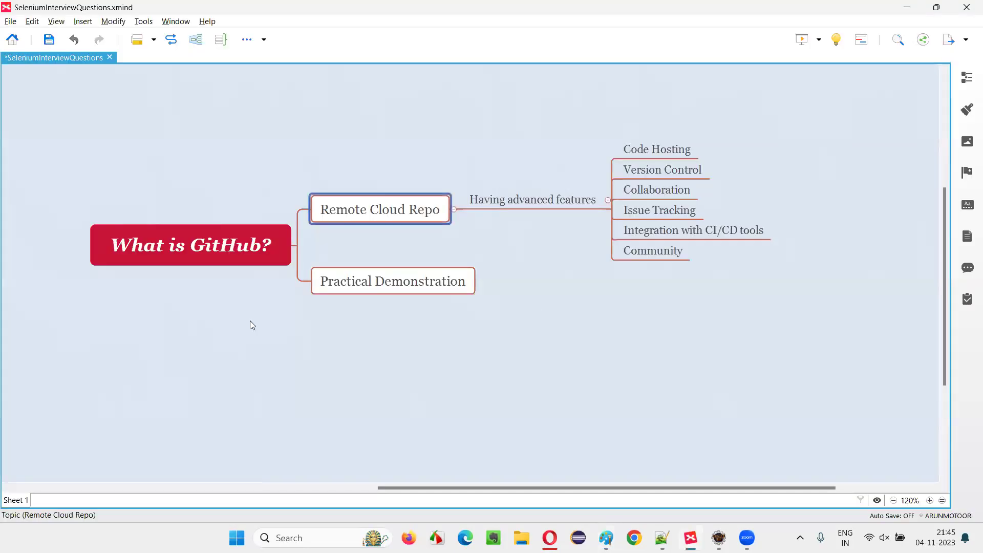
pyautogui.click(202, 247)
pyautogui.click(354, 213)
pyautogui.hotkey('alt', 'Tab')
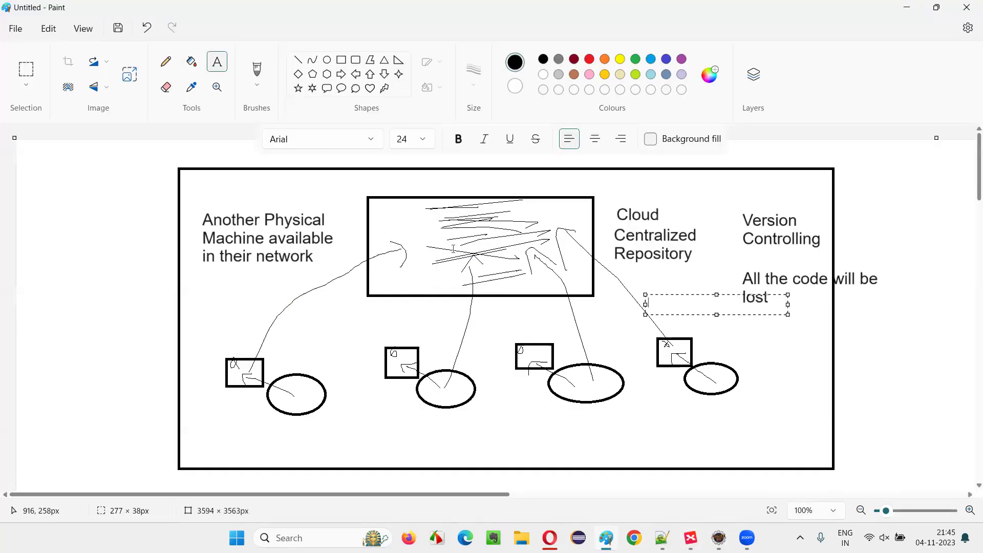
# Step: Switch to the XMind 'What is GitHub?' mind map
pyautogui.hotkey('alt', 'Tab')
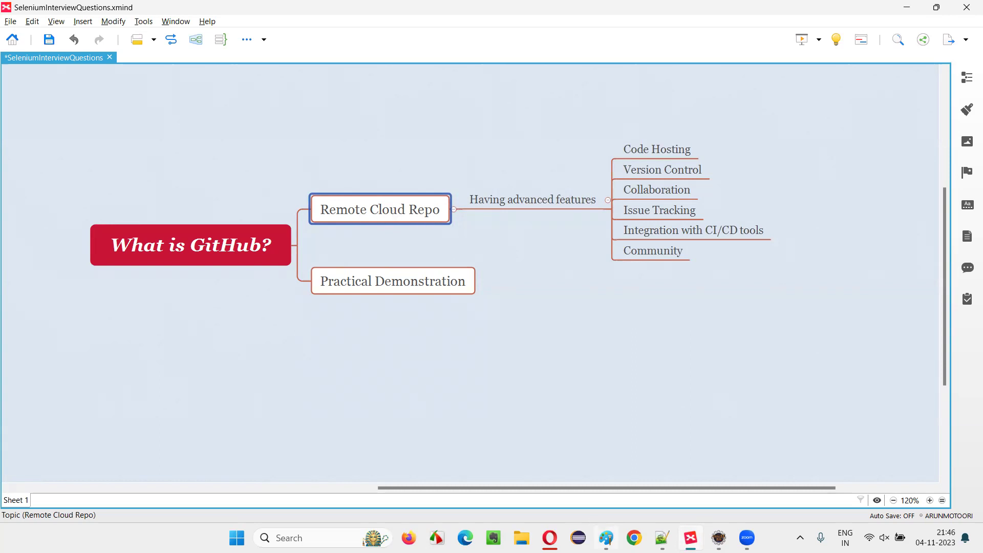
# Step: Type a 'GitHub' title and move it above the scribbled central rectangle
pyautogui.click(606, 537)
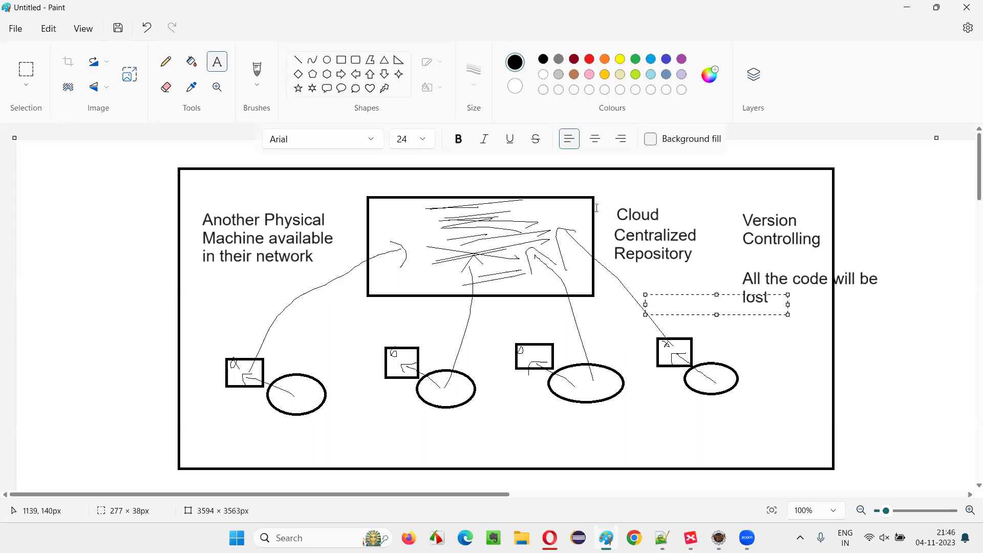
pyautogui.click(562, 197)
pyautogui.click(478, 183)
pyautogui.write('GitHub')
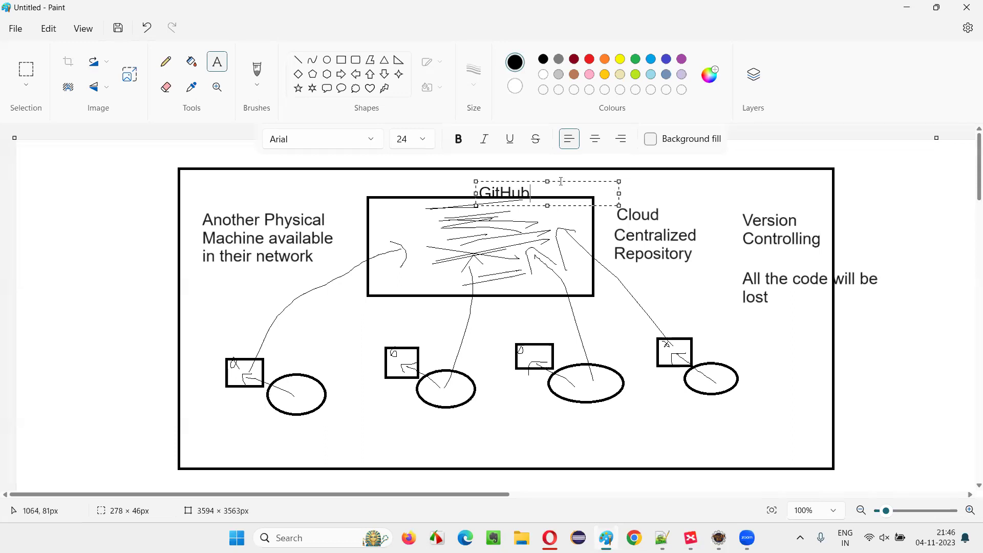
pyautogui.moveTo(560, 182); pyautogui.dragTo(558, 169)
pyautogui.click(562, 235)
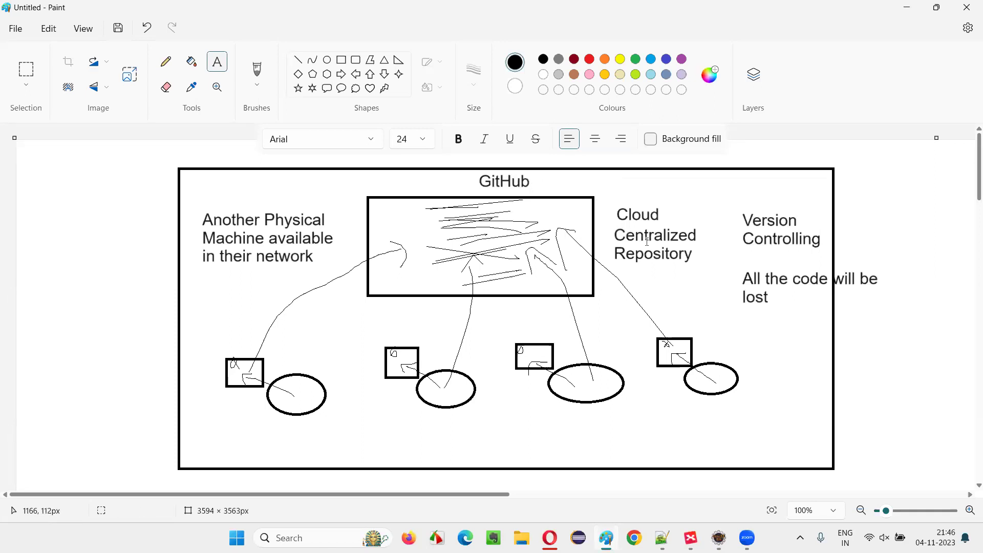
pyautogui.click(666, 525)
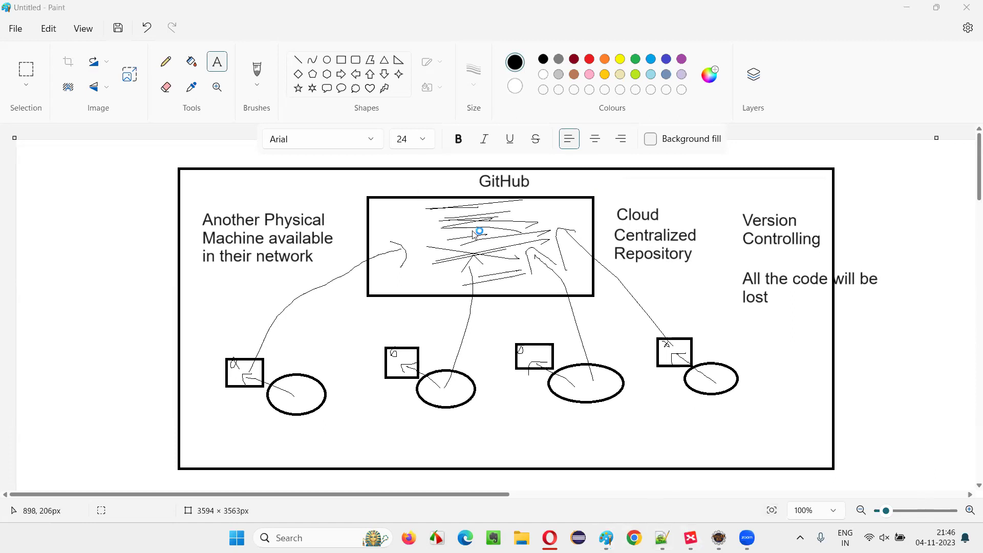
# Step: Search Chrome for 'alternatives for GitHub', scroll through the results, then close the browser
pyautogui.write('alter')
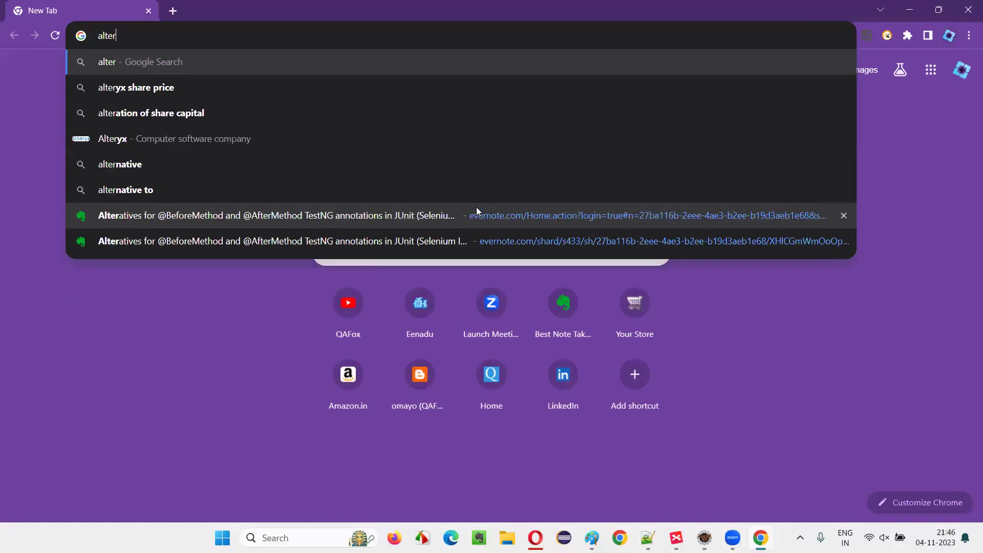
pyautogui.write('natives for GitHub')
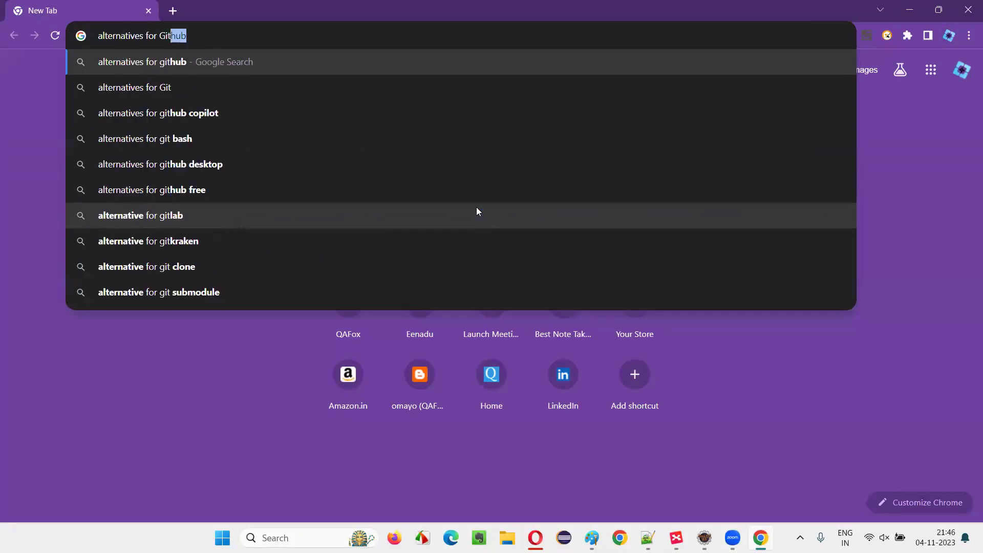
pyautogui.press('Return')
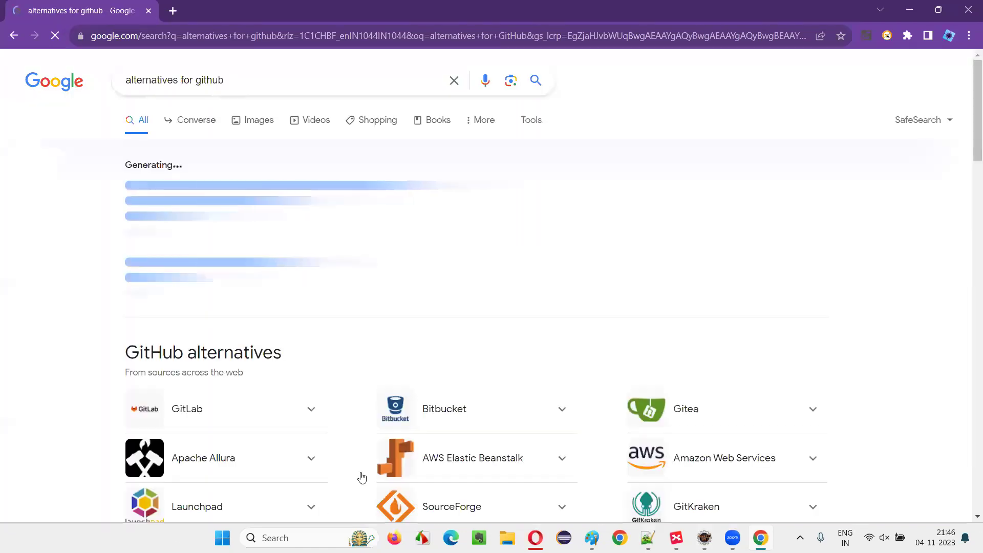
pyautogui.scroll(-2, 362, 476)
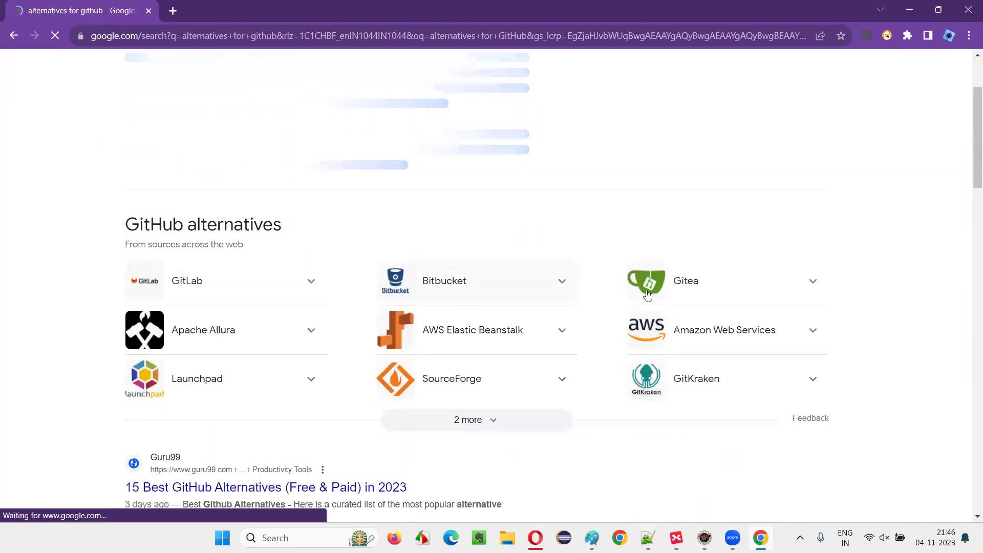
pyautogui.scroll(-2, 205, 294)
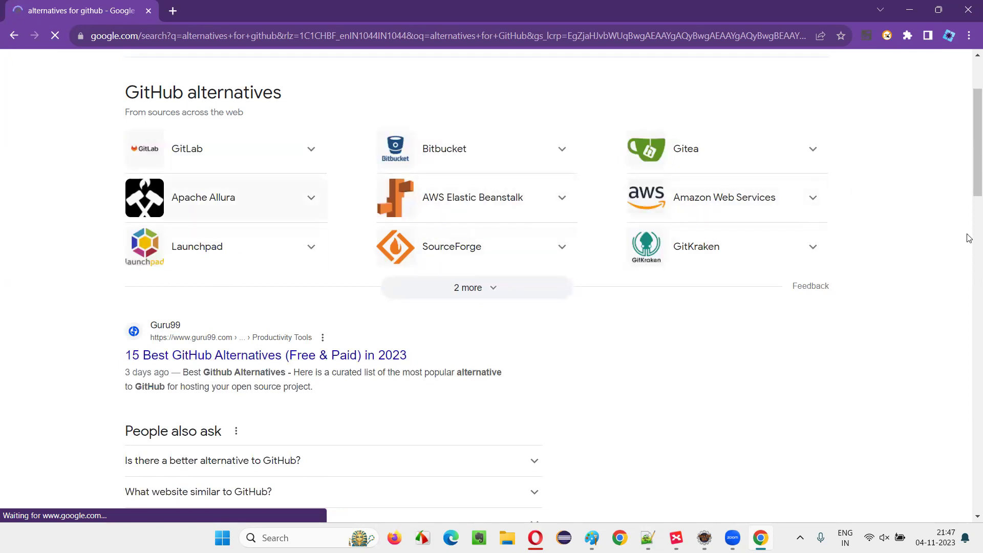
pyautogui.scroll(3, 305, 193)
pyautogui.click(968, 6)
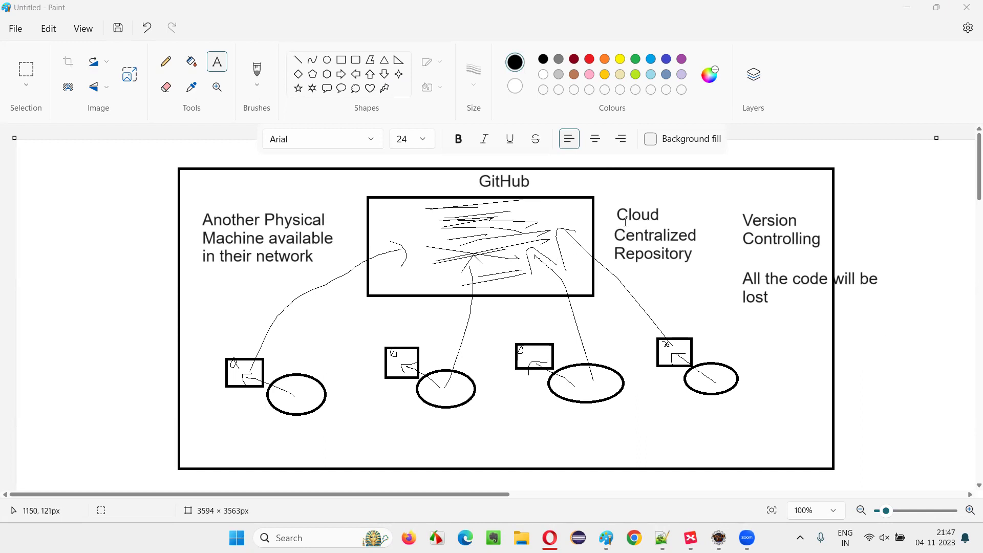
# Step: Select the 'Having advanced features' topic in XMind, switching between the mind map and Paint
pyautogui.click(691, 537)
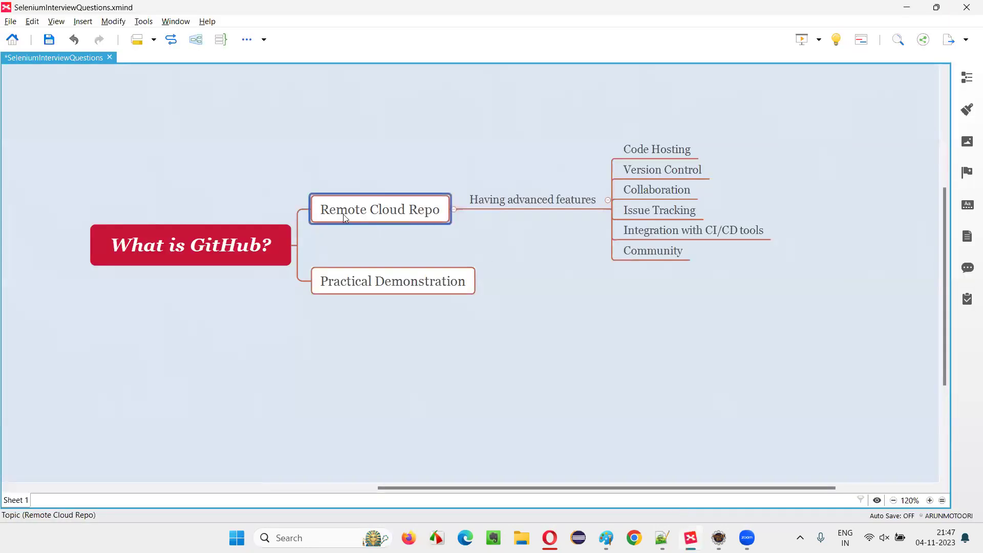
pyautogui.hotkey('alt', 'Tab')
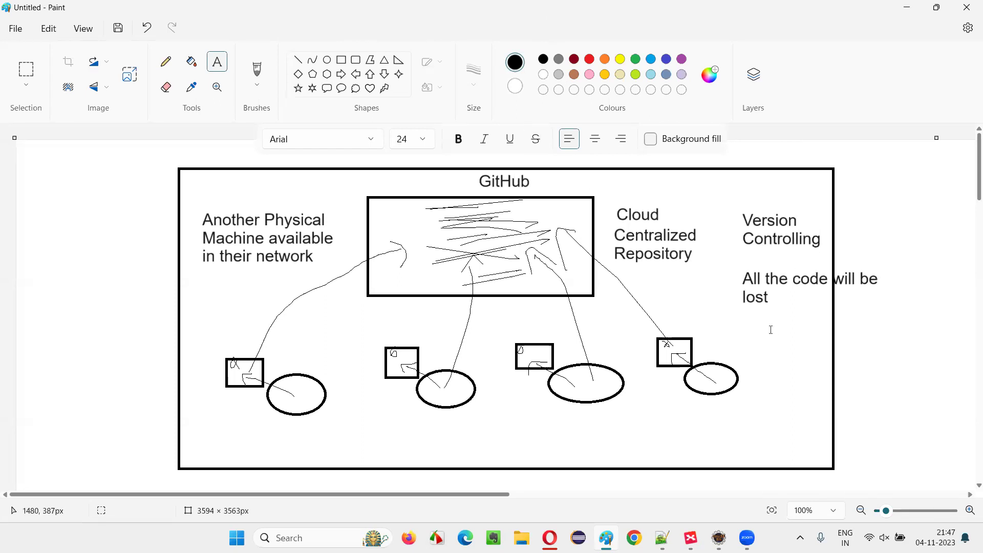
pyautogui.click(690, 538)
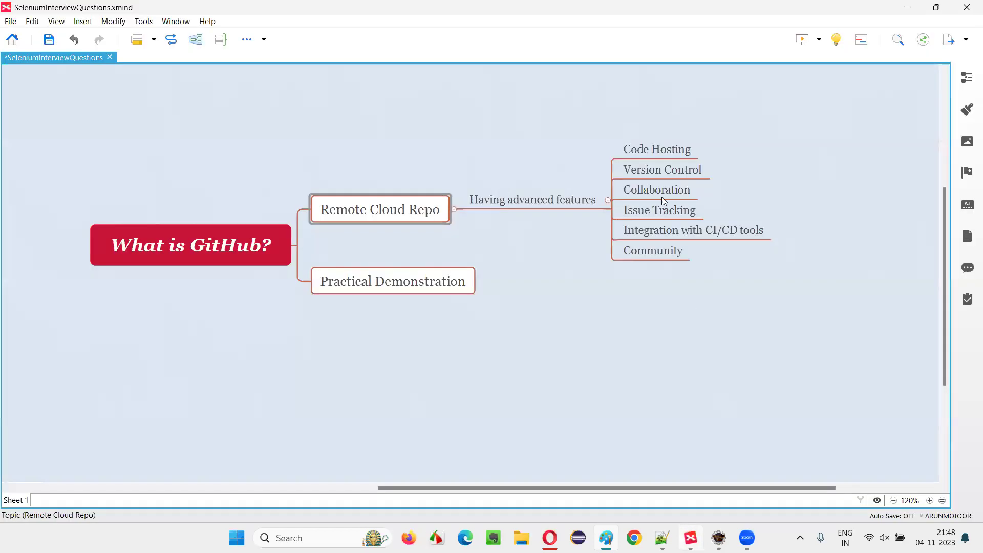
pyautogui.click(530, 199)
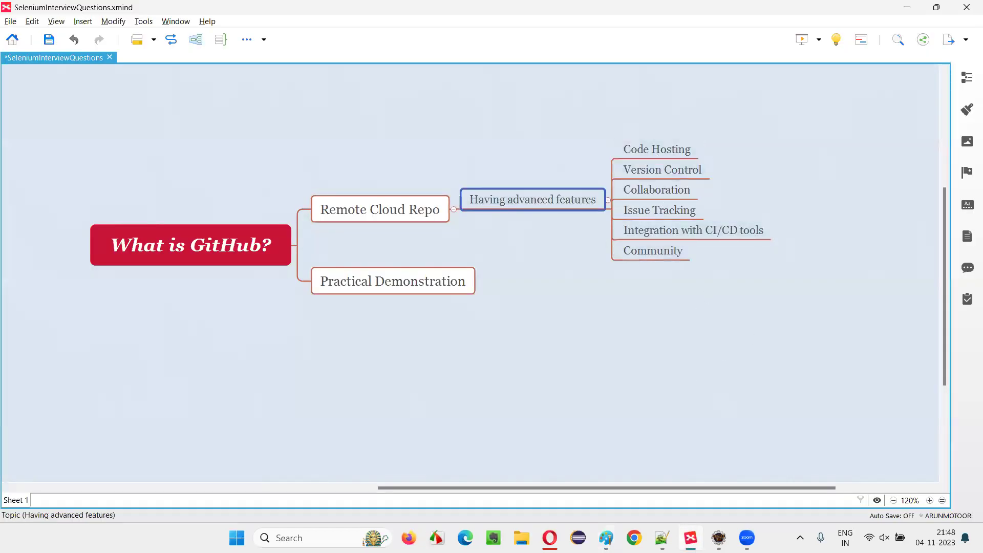
pyautogui.hotkey('alt', 'Tab')
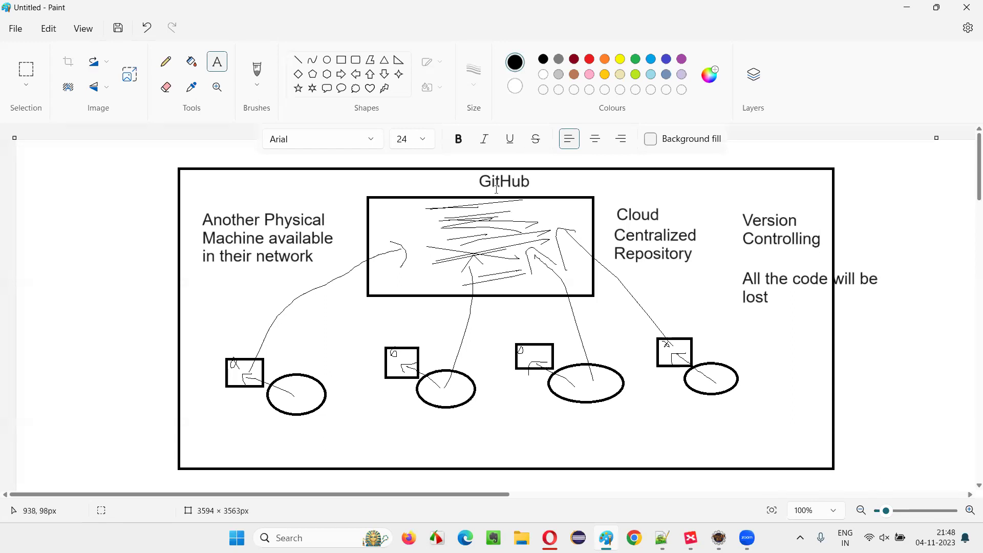
pyautogui.hotkey('alt', 'Tab')
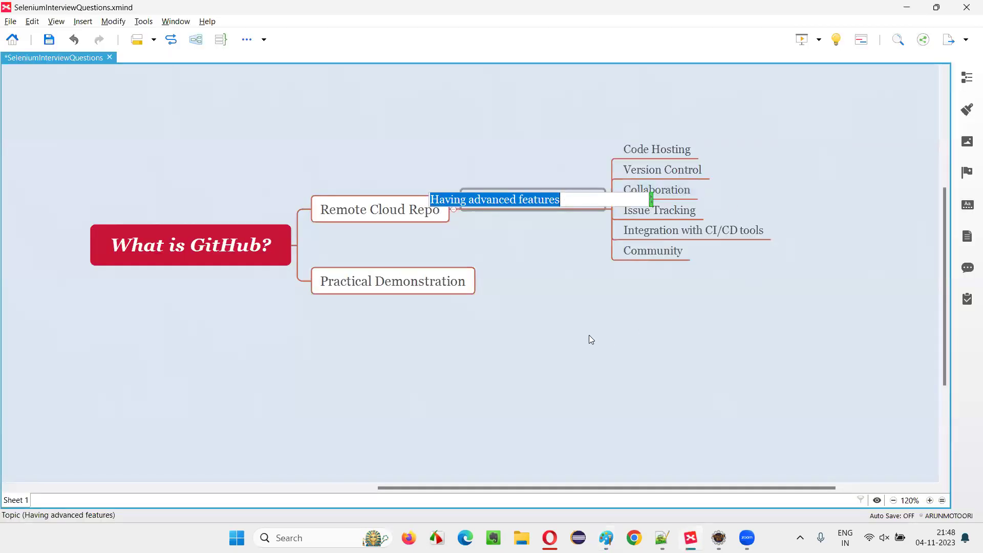
# Step: Step through the Remote Cloud Repo, What is GitHub? and Code Hosting topics
pyautogui.click(590, 336)
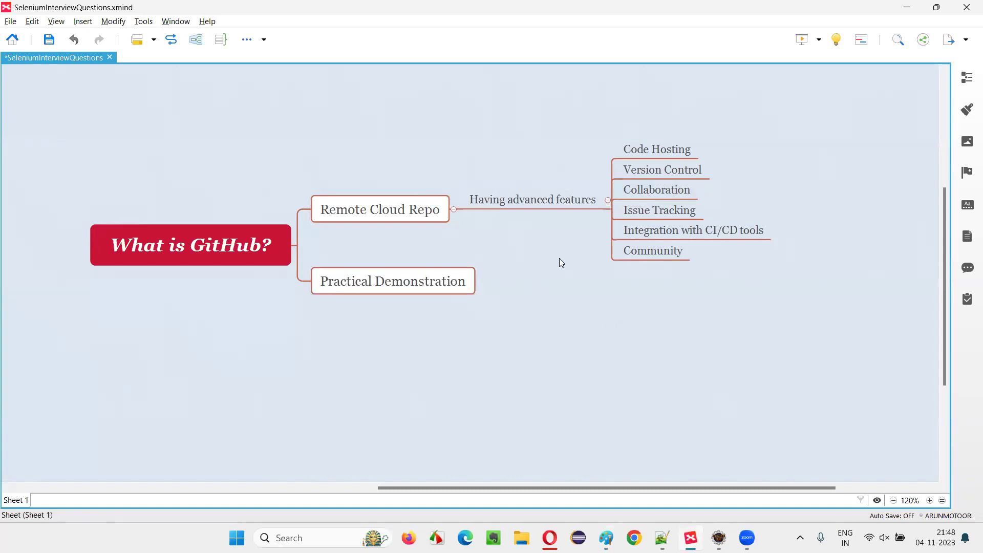
pyautogui.click(426, 218)
pyautogui.click(502, 214)
pyautogui.click(512, 202)
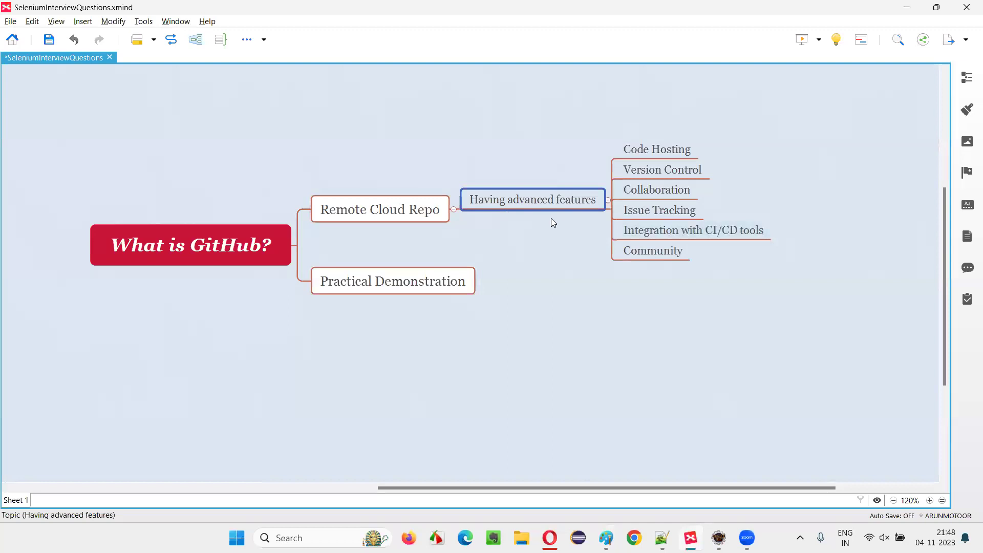
pyautogui.click(400, 220)
pyautogui.click(263, 262)
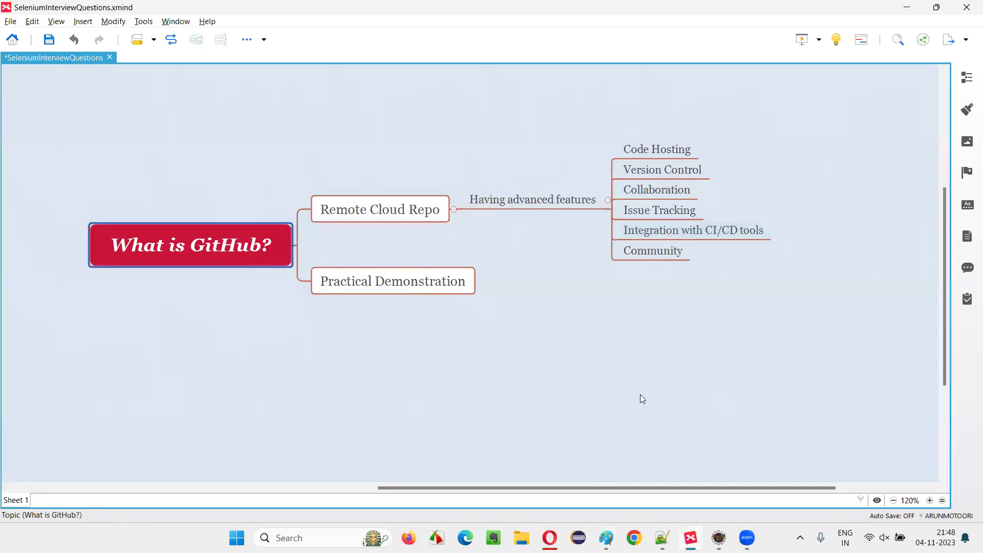
pyautogui.click(646, 150)
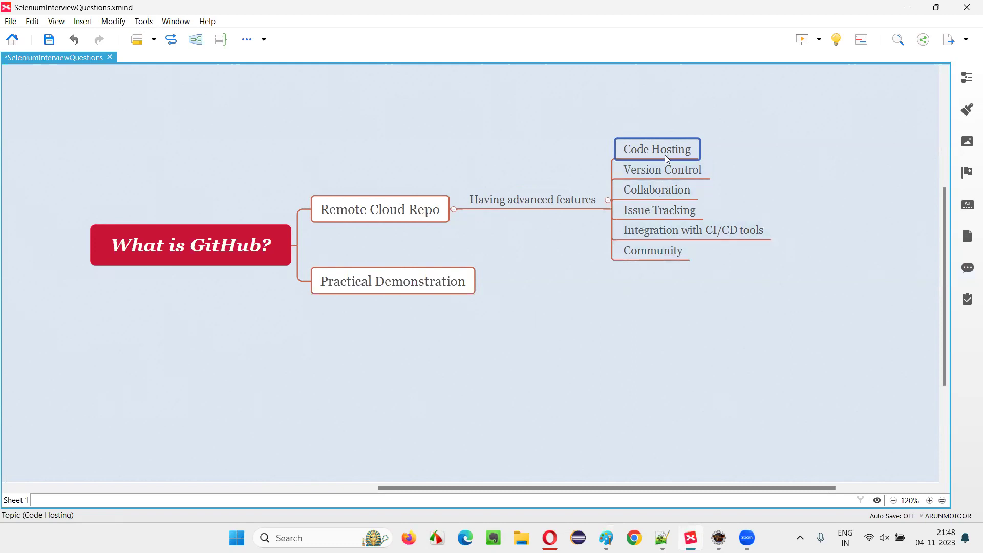
# Step: Select the Remote Cloud Repo and Version Control topics, then return to the Paint diagram
pyautogui.click(349, 215)
pyautogui.click(683, 177)
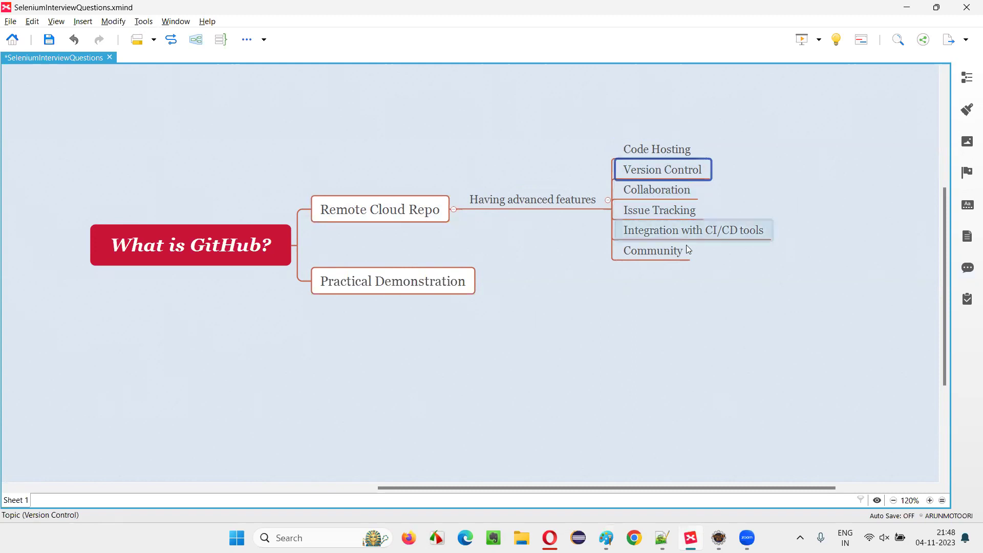
pyautogui.click(596, 535)
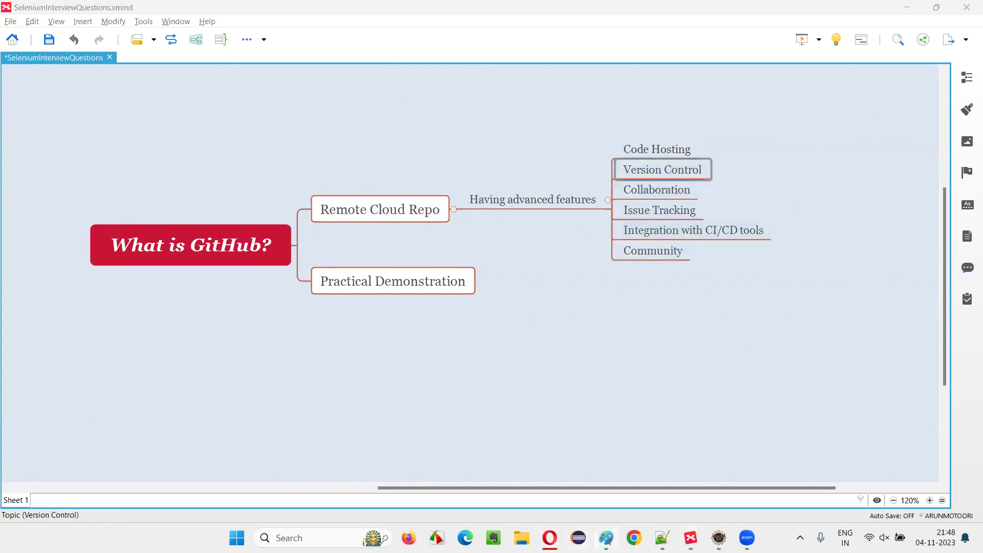
pyautogui.click(606, 538)
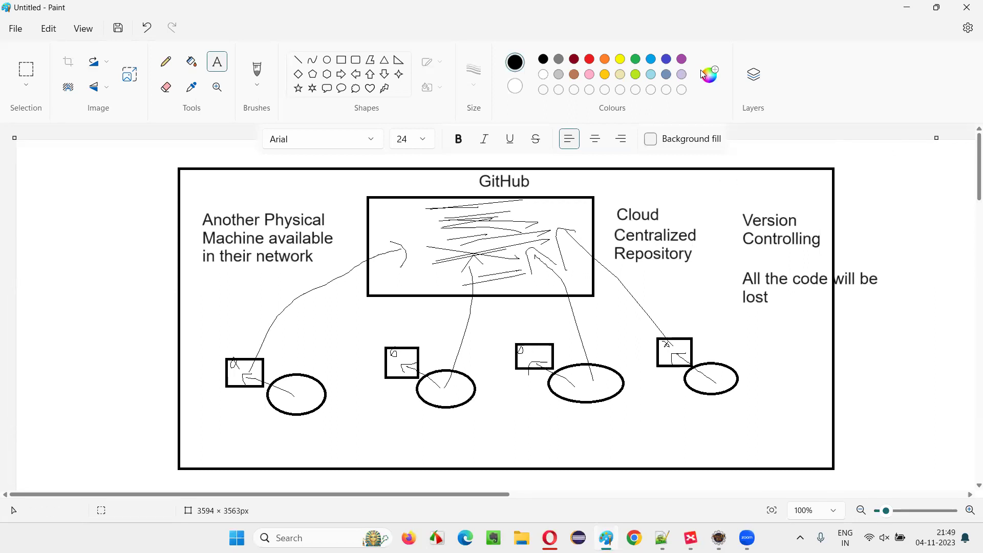
# Step: Draw crossed freehand strokes below the central GitHub box, with a line up into it
pyautogui.moveTo(547, 302)
pyautogui.mouseDown()
pyautogui.moveTo(589, 320)
pyautogui.moveTo(542, 333)
pyautogui.mouseUp()
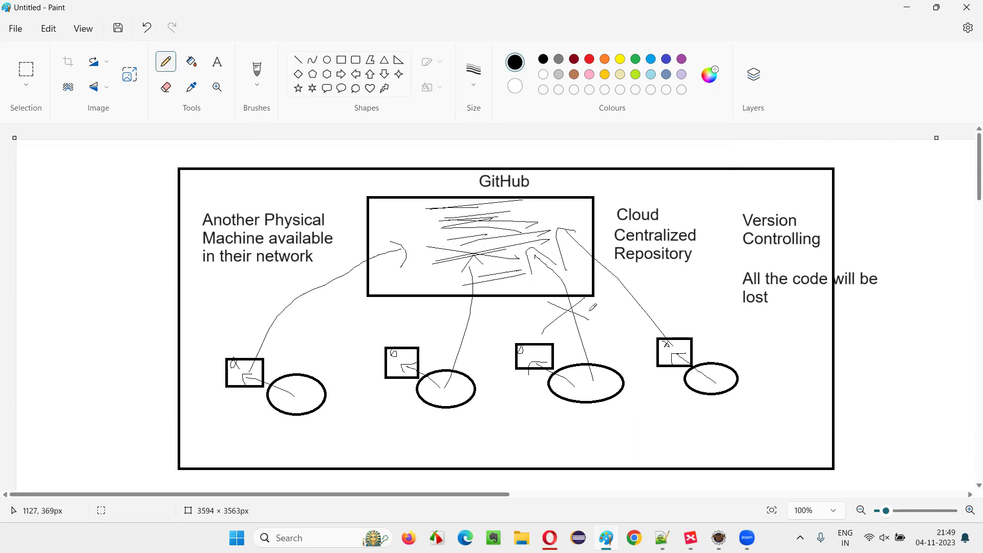
pyautogui.moveTo(546, 298)
pyautogui.mouseDown()
pyautogui.moveTo(567, 314)
pyautogui.moveTo(583, 290)
pyautogui.mouseUp()
pyautogui.moveTo(620, 342)
pyautogui.mouseDown()
pyautogui.moveTo(562, 266)
pyautogui.moveTo(496, 224)
pyautogui.mouseUp()
pyautogui.moveTo(509, 270); pyautogui.dragTo(536, 210)
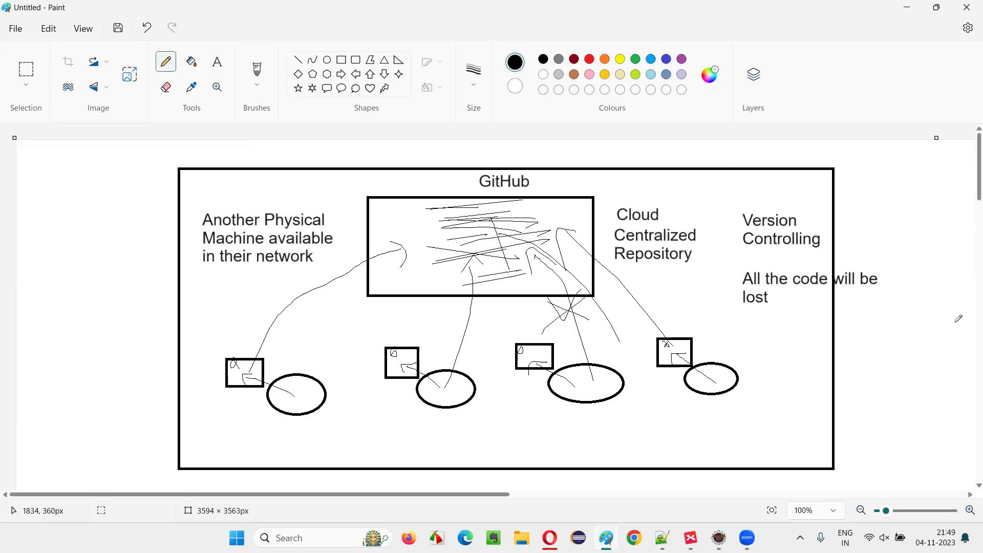
# Step: Move through the Collaboration and Issue Tracking topics in XMind, ending on the Paint diagram
pyautogui.hotkey('alt', 'Tab')
pyautogui.click(647, 197)
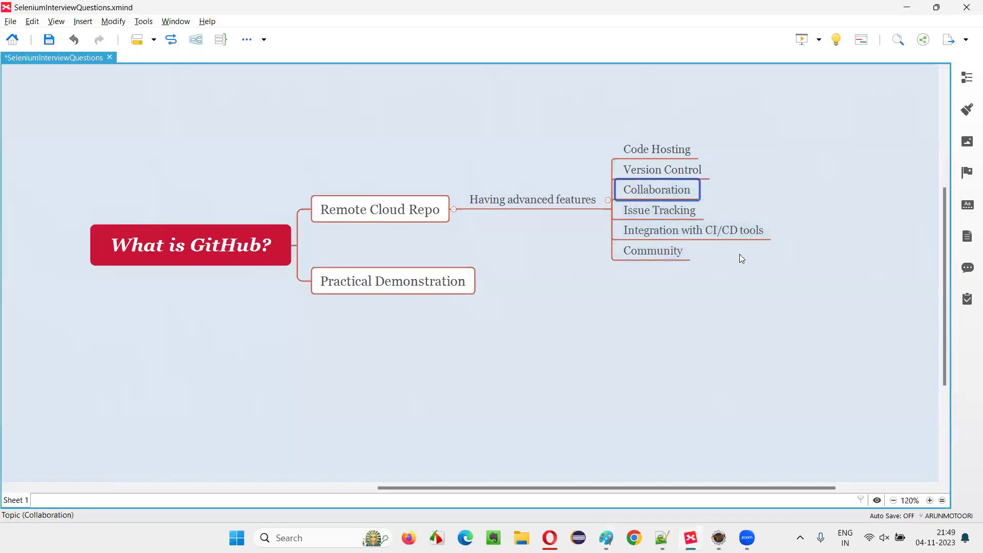
pyautogui.hotkey('alt', 'Tab')
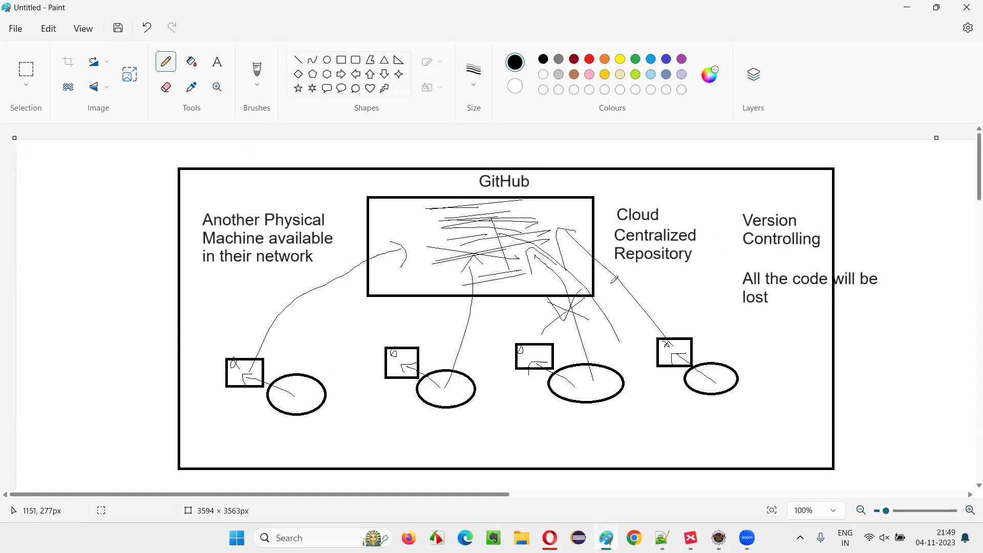
pyautogui.hotkey('alt', 'Tab')
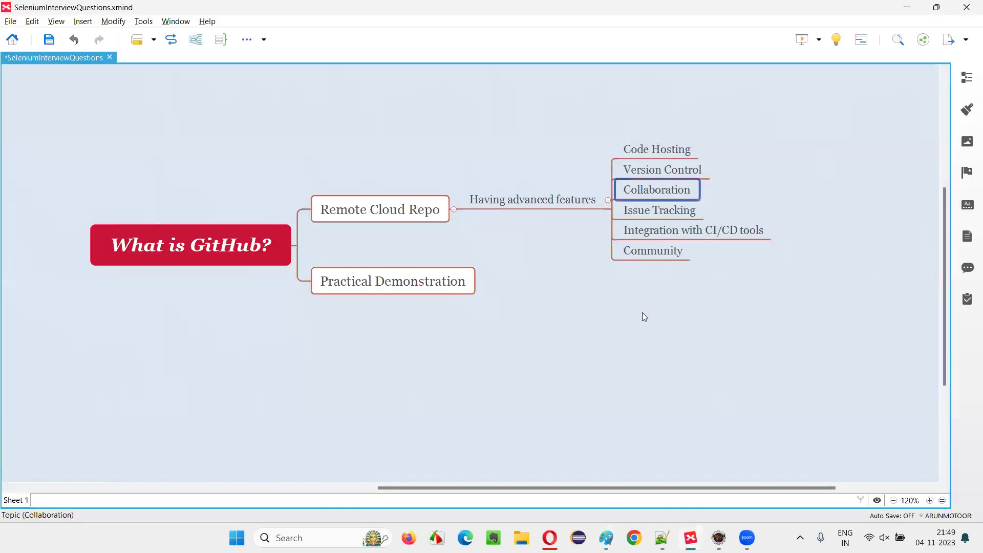
pyautogui.hotkey('alt', 'Tab')
pyautogui.hotkey('alt', 'Tab')
pyautogui.press('Down')
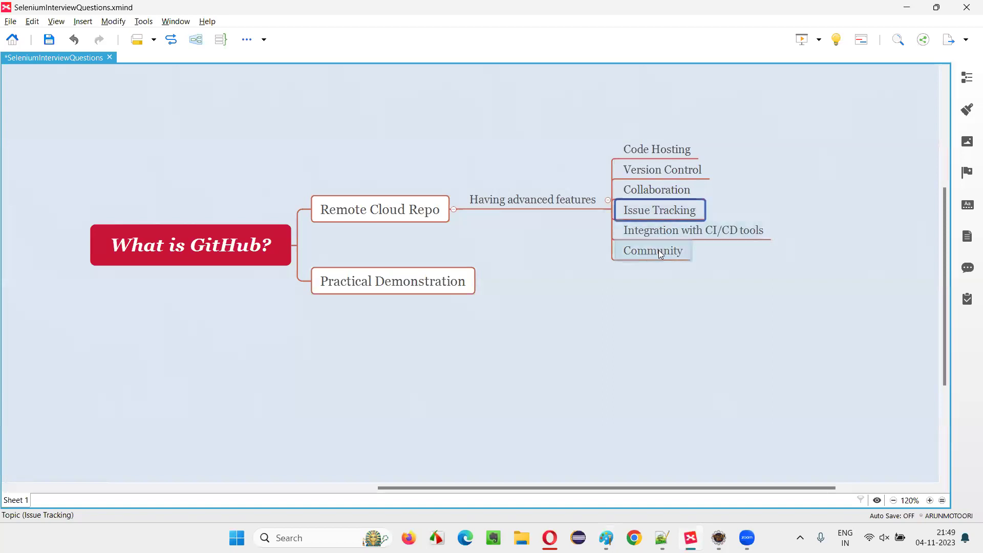
pyautogui.hotkey('alt', 'Tab')
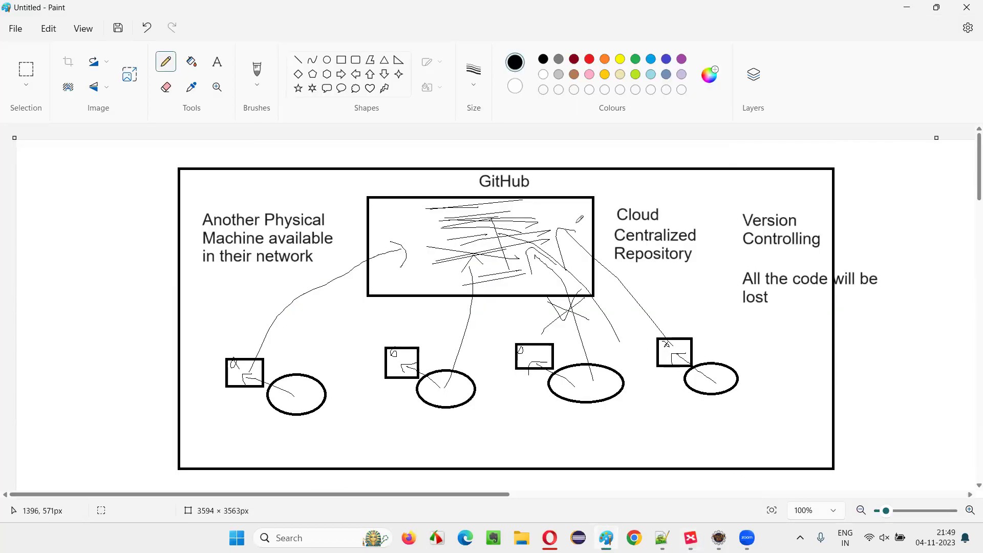
pyautogui.hotkey('alt', 'Tab')
pyautogui.hotkey('alt', 'Tab')
pyautogui.hotkey('alt', 'Tab')
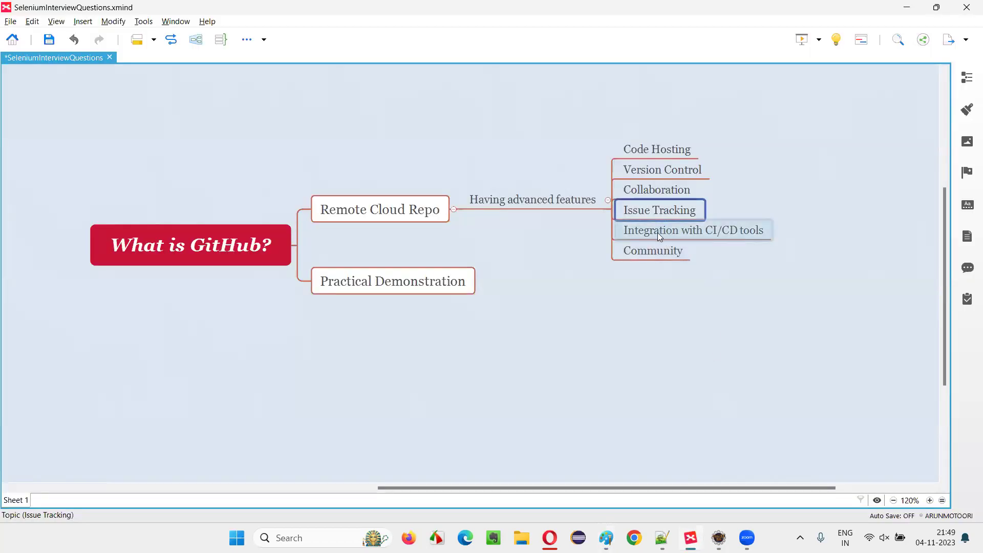
pyautogui.hotkey('alt', 'Tab')
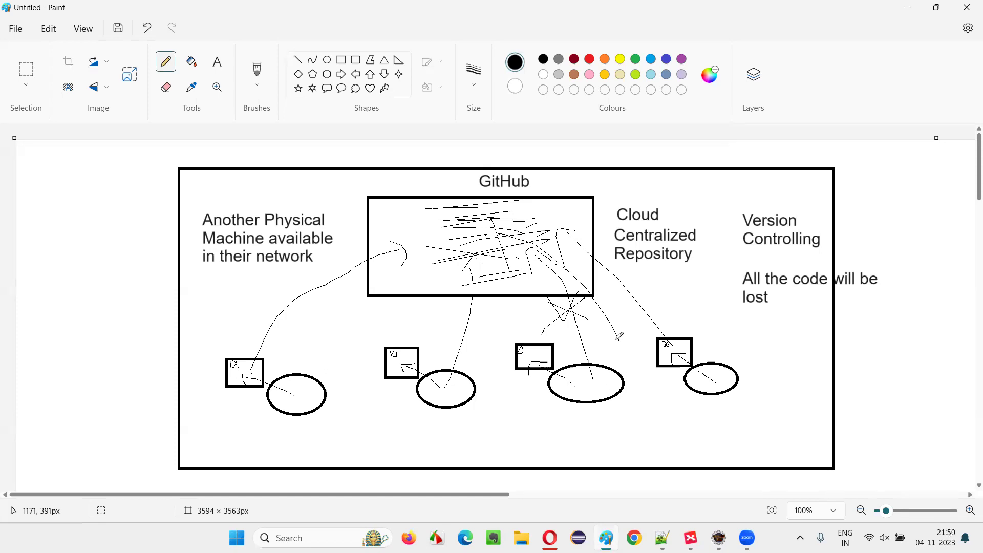
# Step: Highlight the Integration with CI/CD tools topic in the XMind map, then return to the whiteboard
pyautogui.hotkey('alt', 'Tab')
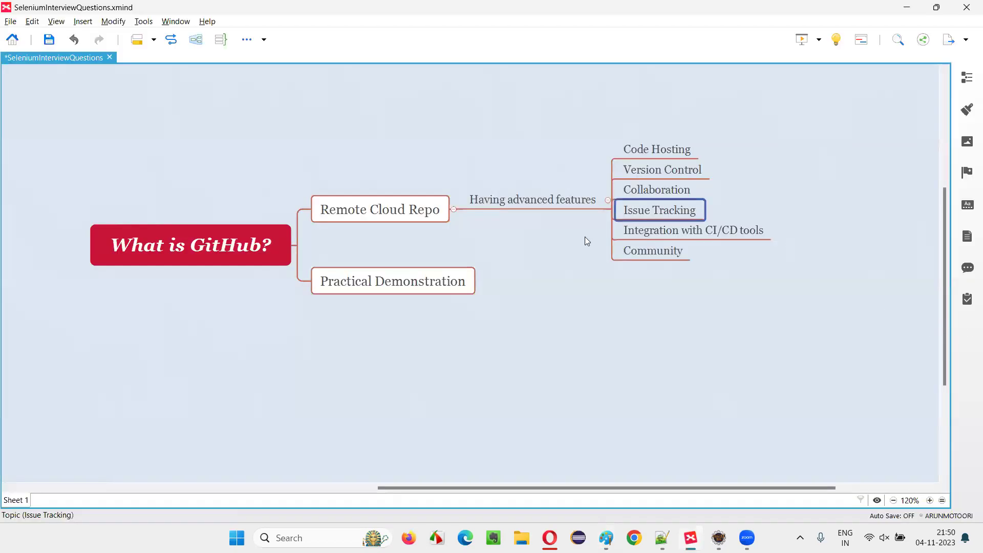
pyautogui.click(696, 231)
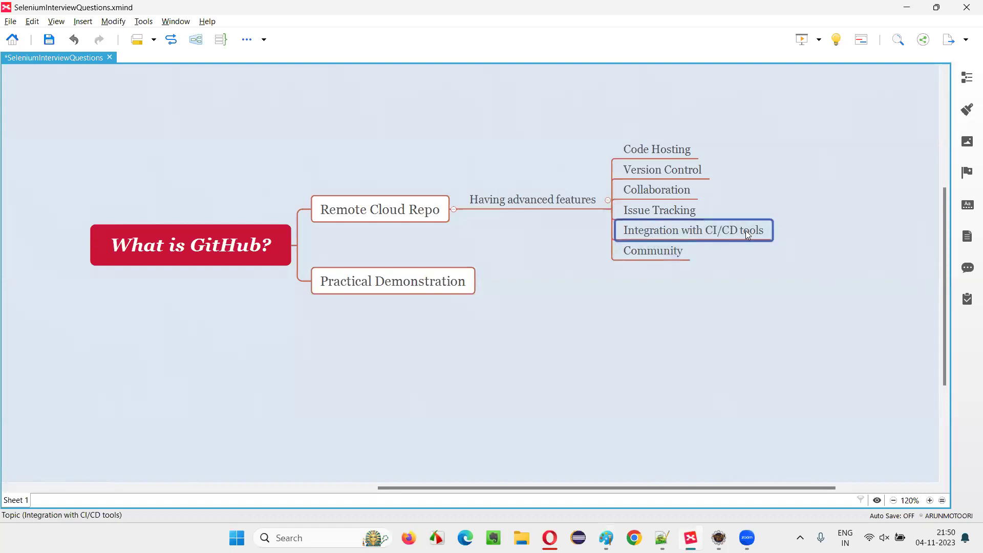
pyautogui.hotkey('alt', 'Tab')
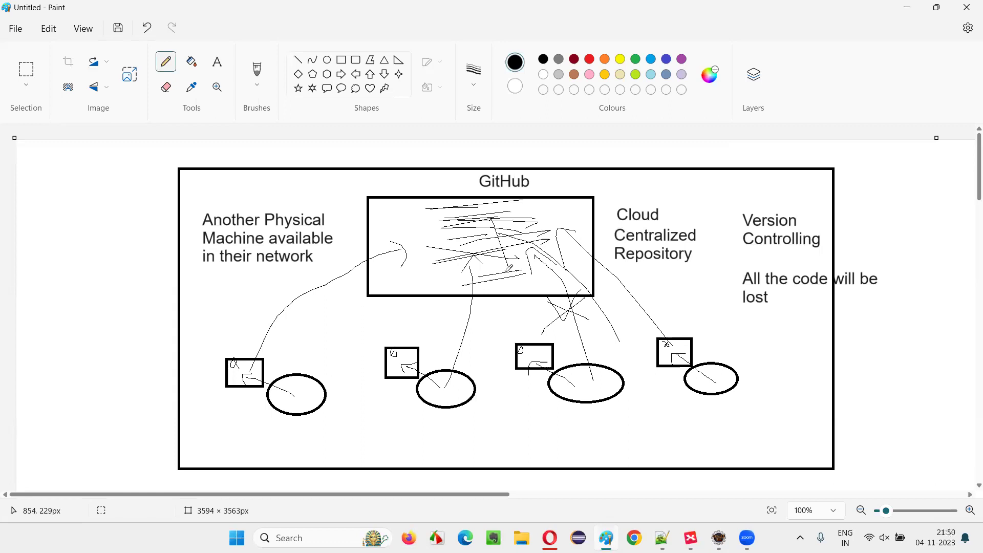
# Step: Scribble over the four small machine boxes, adding a line and small crosses
pyautogui.moveTo(237, 350); pyautogui.dragTo(247, 346)
pyautogui.moveTo(402, 349)
pyautogui.mouseDown()
pyautogui.moveTo(398, 379)
pyautogui.moveTo(397, 363)
pyautogui.moveTo(417, 364)
pyautogui.mouseUp()
pyautogui.moveTo(543, 342); pyautogui.dragTo(543, 364)
pyautogui.moveTo(686, 338)
pyautogui.mouseDown()
pyautogui.moveTo(677, 373)
pyautogui.moveTo(683, 359)
pyautogui.mouseUp()
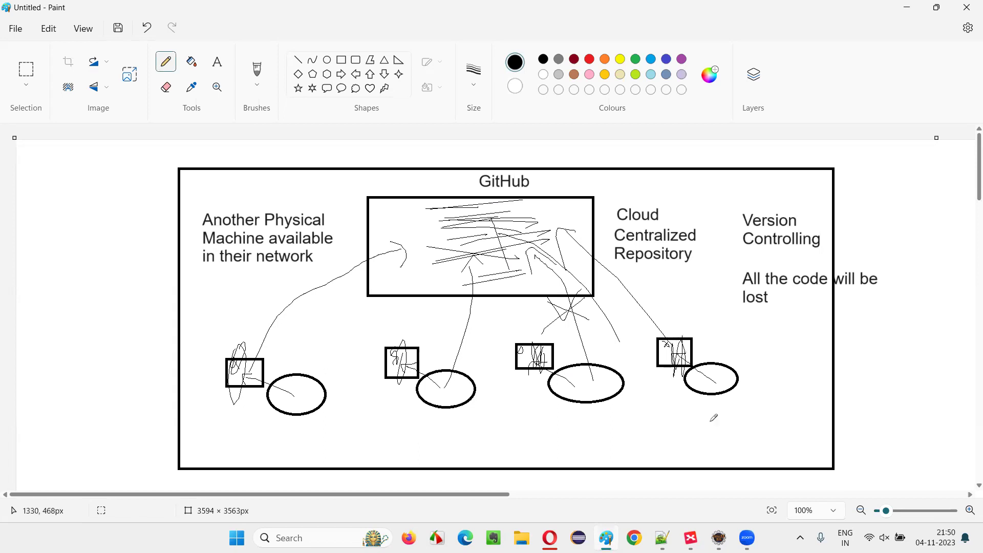
pyautogui.moveTo(207, 355); pyautogui.dragTo(253, 373)
pyautogui.moveTo(393, 336); pyautogui.dragTo(382, 333)
pyautogui.moveTo(500, 335)
pyautogui.mouseDown()
pyautogui.moveTo(512, 342)
pyautogui.moveTo(505, 350)
pyautogui.mouseUp()
# Step: Loop a scribble over the central GitHub box, sketch a loop at top right, then highlight Community in XMind
pyautogui.moveTo(515, 219)
pyautogui.mouseDown()
pyautogui.moveTo(464, 257)
pyautogui.moveTo(514, 219)
pyautogui.moveTo(478, 219)
pyautogui.moveTo(489, 236)
pyautogui.mouseUp()
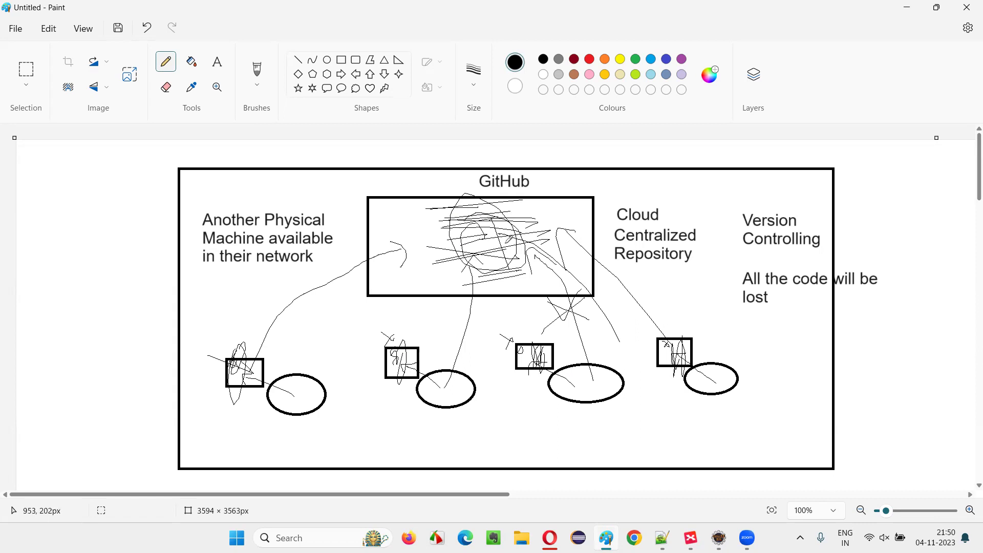
pyautogui.moveTo(729, 196)
pyautogui.mouseDown()
pyautogui.moveTo(698, 181)
pyautogui.moveTo(752, 158)
pyautogui.moveTo(759, 188)
pyautogui.moveTo(720, 210)
pyautogui.moveTo(705, 184)
pyautogui.moveTo(719, 173)
pyautogui.moveTo(723, 182)
pyautogui.moveTo(730, 165)
pyautogui.moveTo(731, 190)
pyautogui.moveTo(742, 165)
pyautogui.moveTo(758, 187)
pyautogui.moveTo(748, 174)
pyautogui.moveTo(543, 218)
pyautogui.mouseUp()
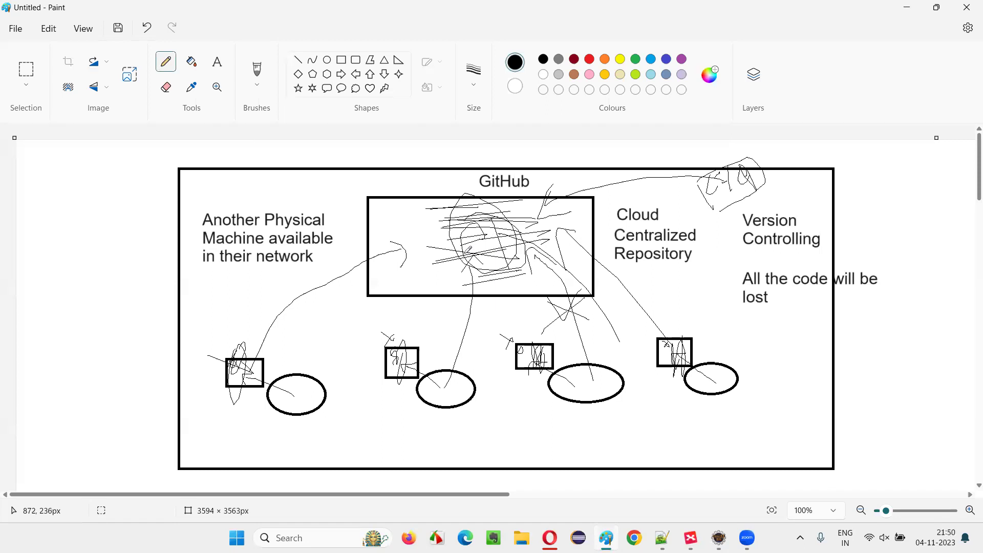
pyautogui.moveTo(730, 197)
pyautogui.mouseDown()
pyautogui.moveTo(745, 188)
pyautogui.moveTo(744, 174)
pyautogui.moveTo(745, 199)
pyautogui.moveTo(723, 192)
pyautogui.mouseUp()
pyautogui.hotkey('alt', 'Tab')
pyautogui.click(672, 255)
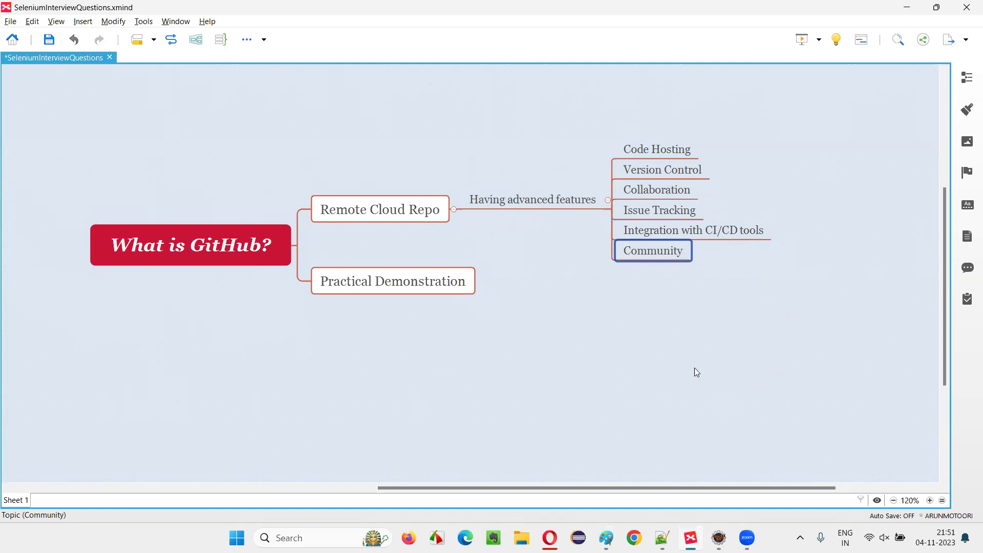
# Step: Step through the Remote Cloud Repo, Community and What is GitHub? topics, then launch Chrome
pyautogui.click(335, 211)
pyautogui.click(239, 260)
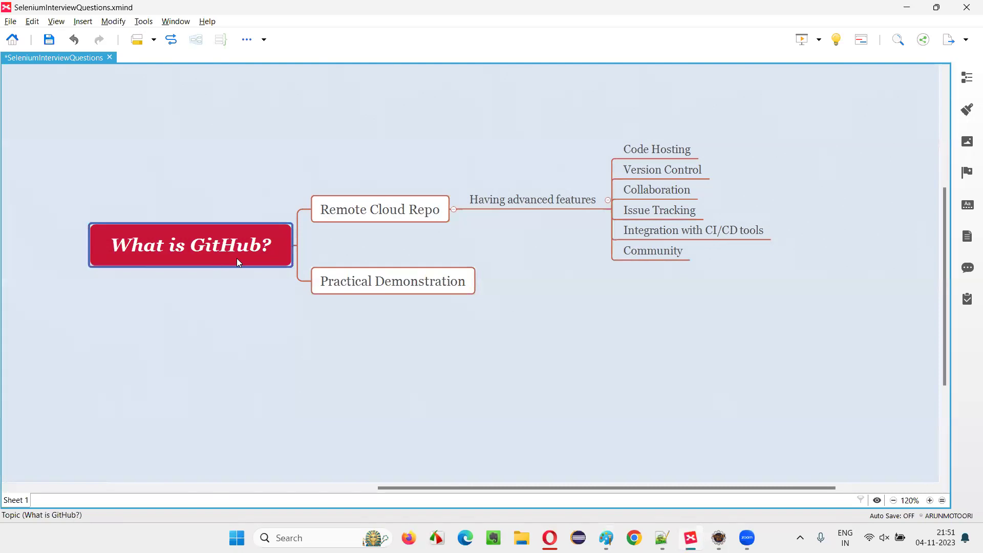
pyautogui.click(652, 290)
pyautogui.click(669, 254)
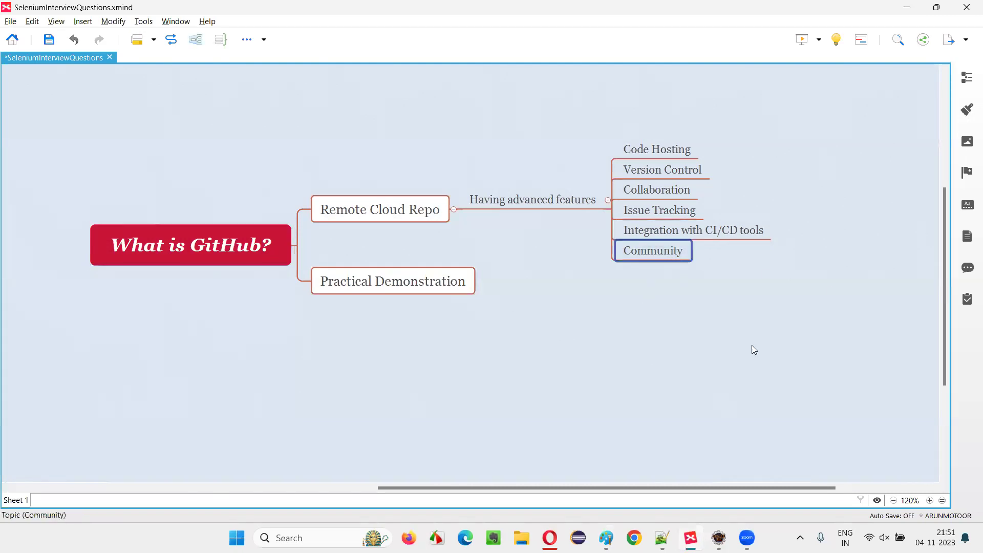
pyautogui.click(201, 258)
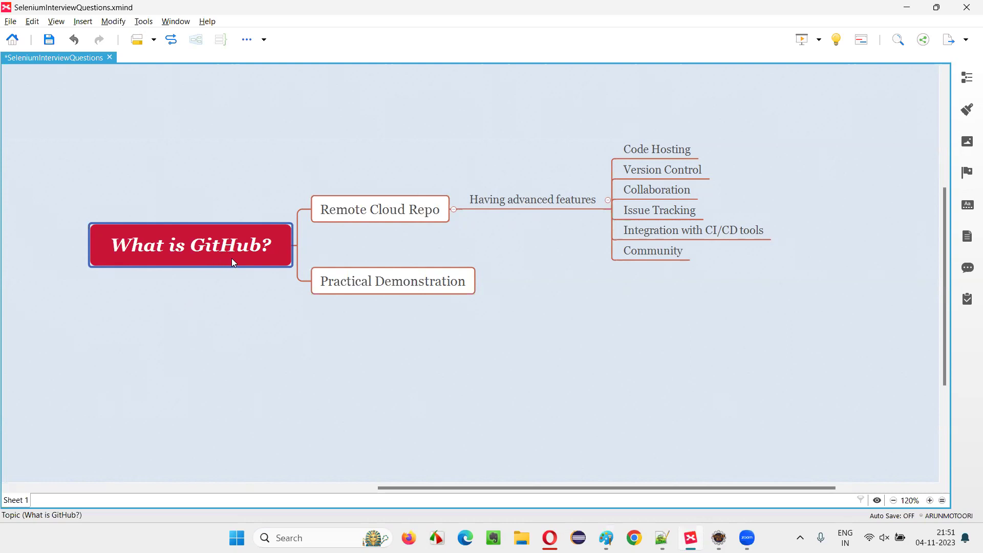
pyautogui.click(661, 251)
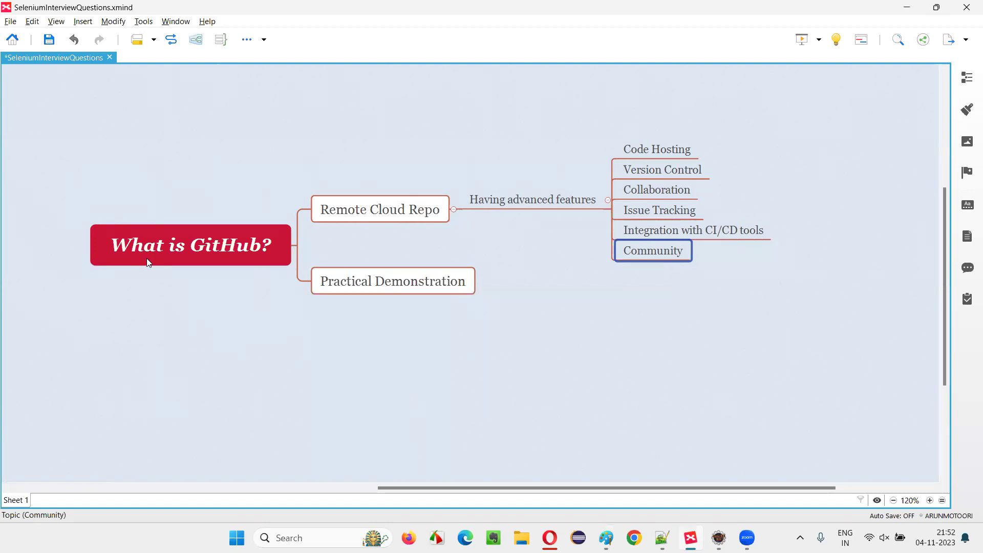
pyautogui.click(203, 250)
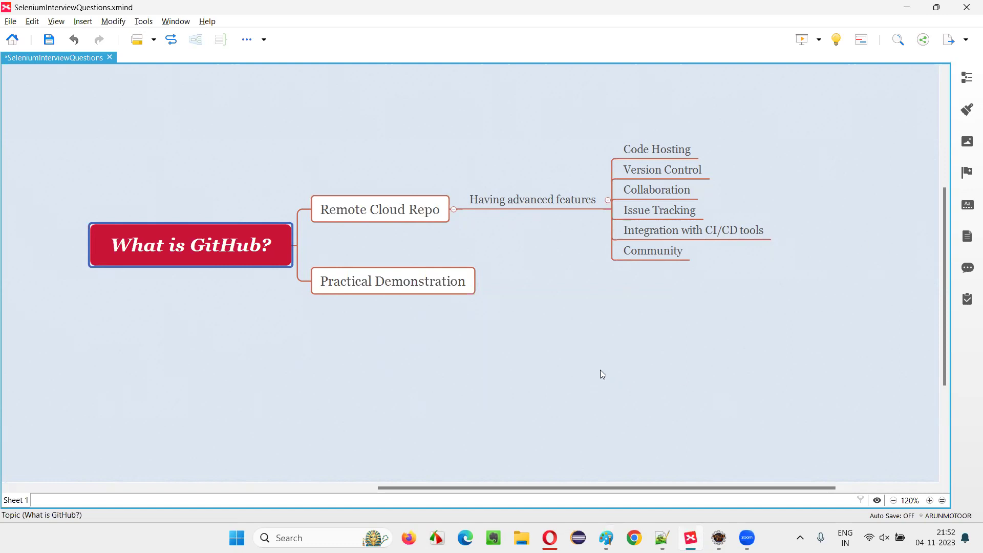
pyautogui.click(634, 537)
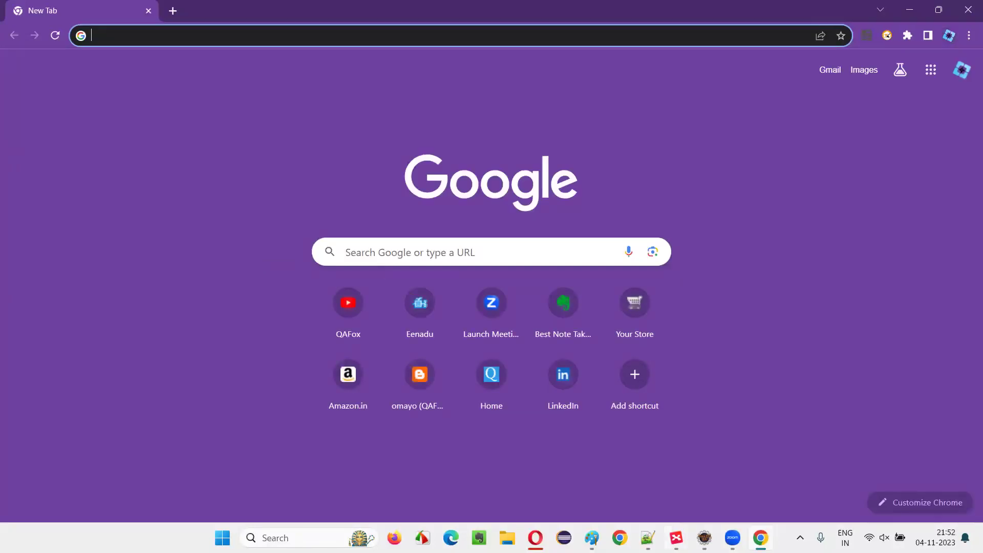
# Step: Walk through Practical Demonstration, Version Control, Issue Tracking and CI/CD topics in XMind
pyautogui.hotkey('alt', 'Tab')
pyautogui.click(422, 290)
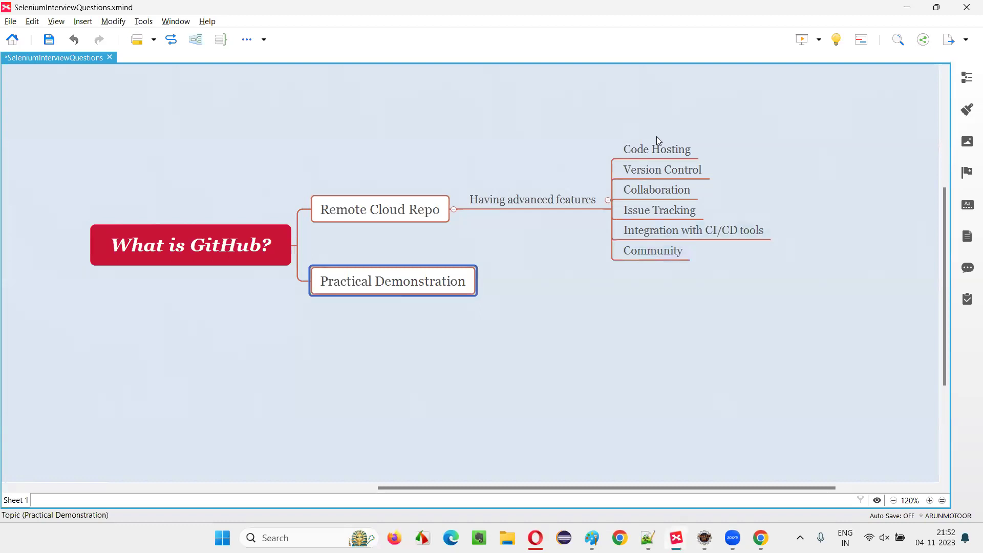
pyautogui.click(664, 168)
pyautogui.click(661, 214)
pyautogui.click(660, 232)
pyautogui.click(334, 292)
# Step: Go to github.com and sign in with the saved account e-mail and password
pyautogui.hotkey('alt', 'Tab')
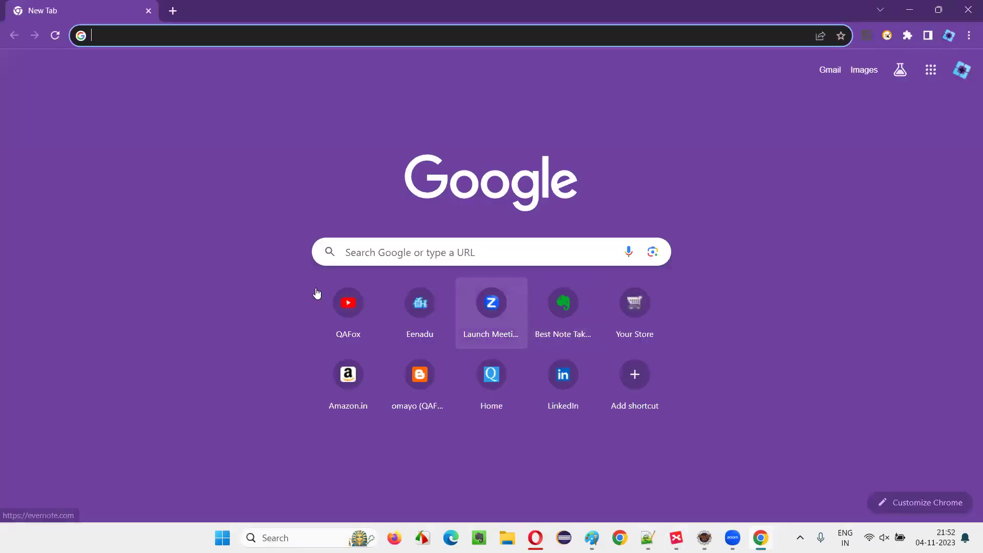
pyautogui.write('github.com')
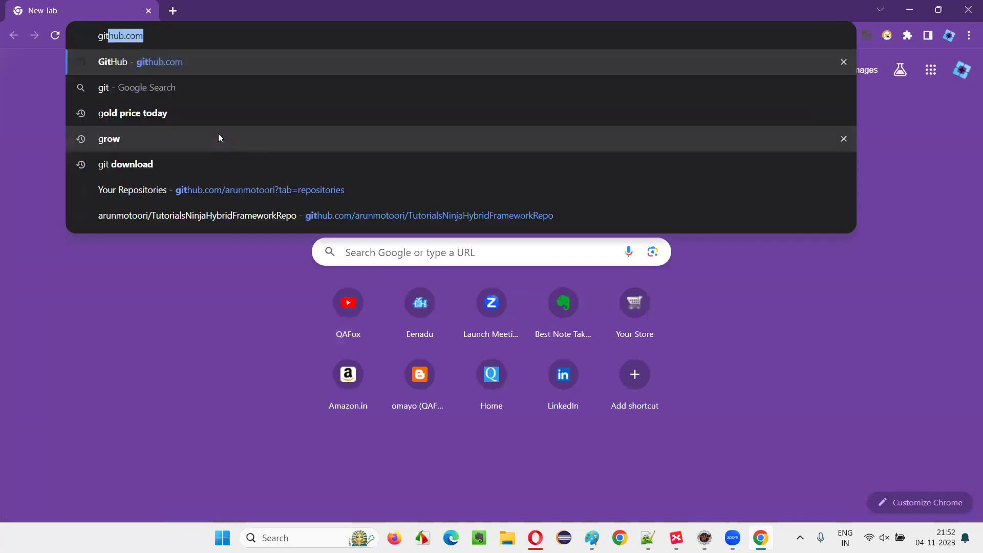
pyautogui.press('Return')
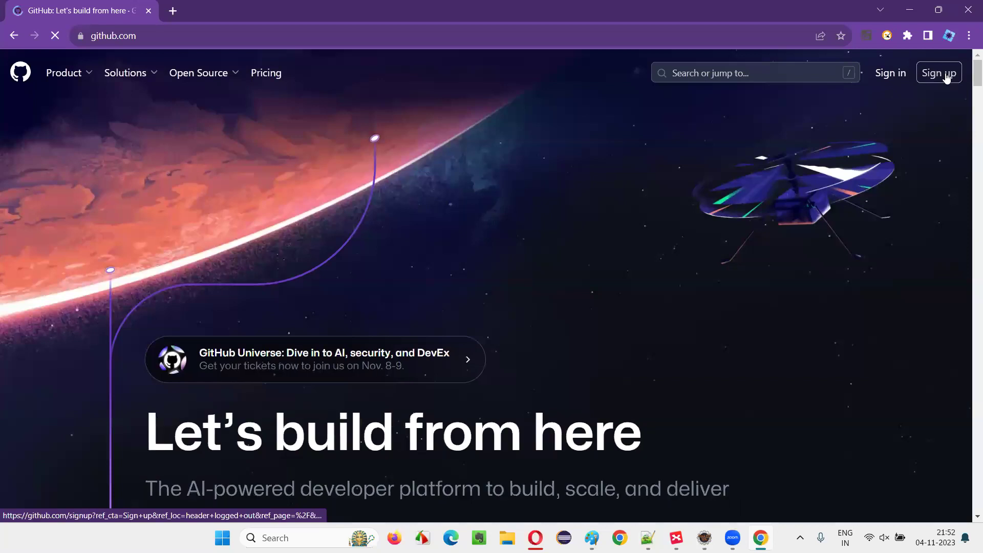
pyautogui.click(896, 78)
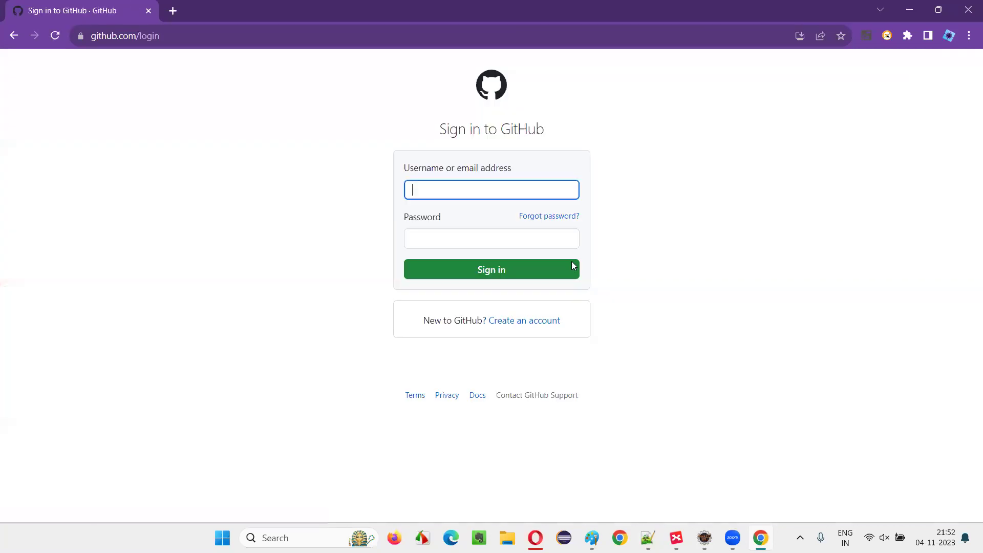
pyautogui.click(442, 193)
pyautogui.click(491, 223)
pyautogui.click(461, 238)
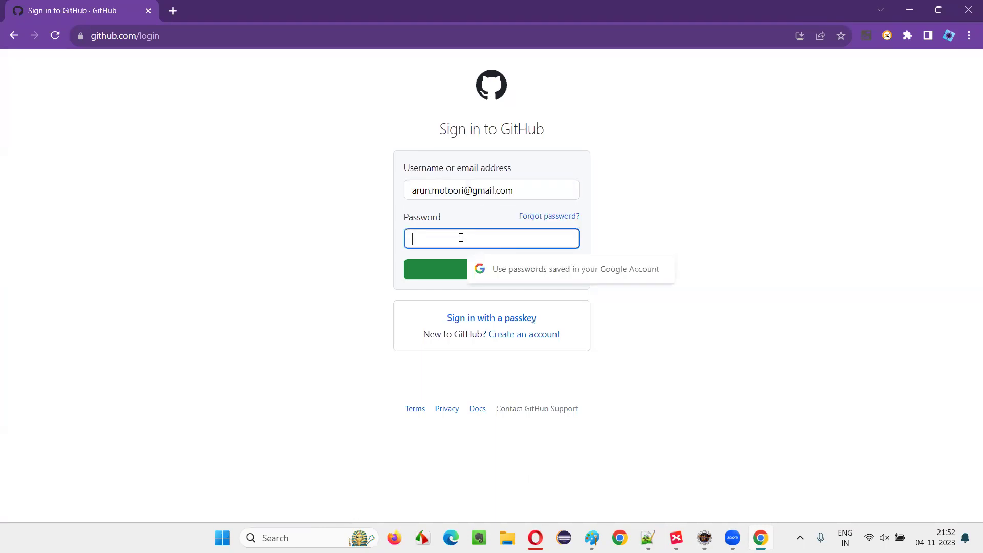
pyautogui.write('********')
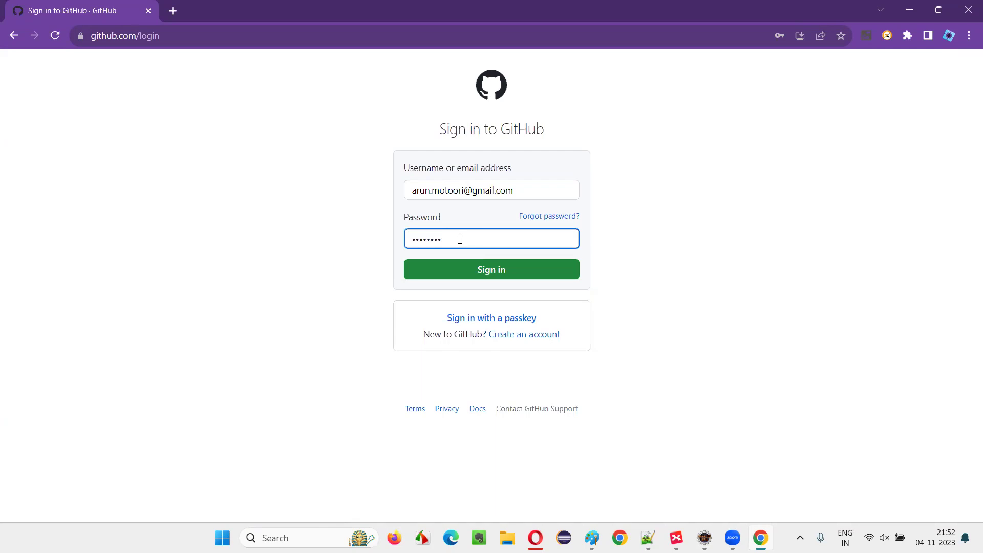
pyautogui.click(557, 276)
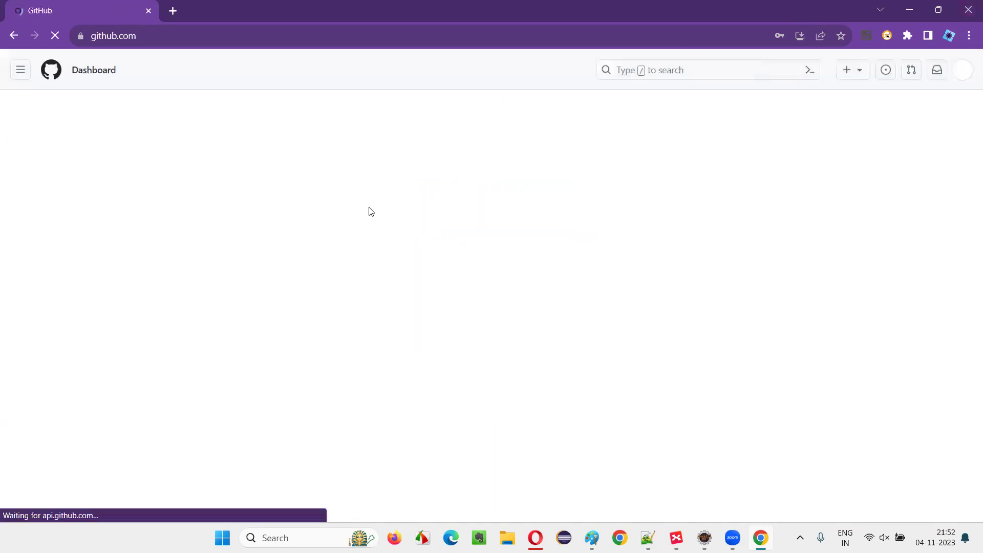
# Step: Dismiss the password prompt, go to Your repositories, and open TutorialsNinjaBehaveBDDHybridFrameworkWithPageObjectModel
pyautogui.click(603, 209)
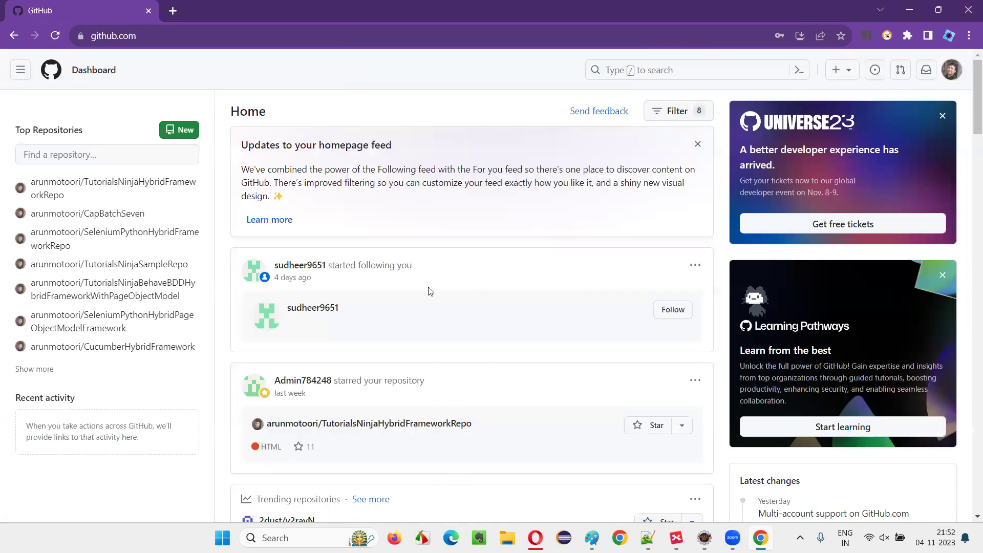
pyautogui.scroll(-7, 374, 179)
pyautogui.scroll(7, 512, 154)
pyautogui.click(952, 70)
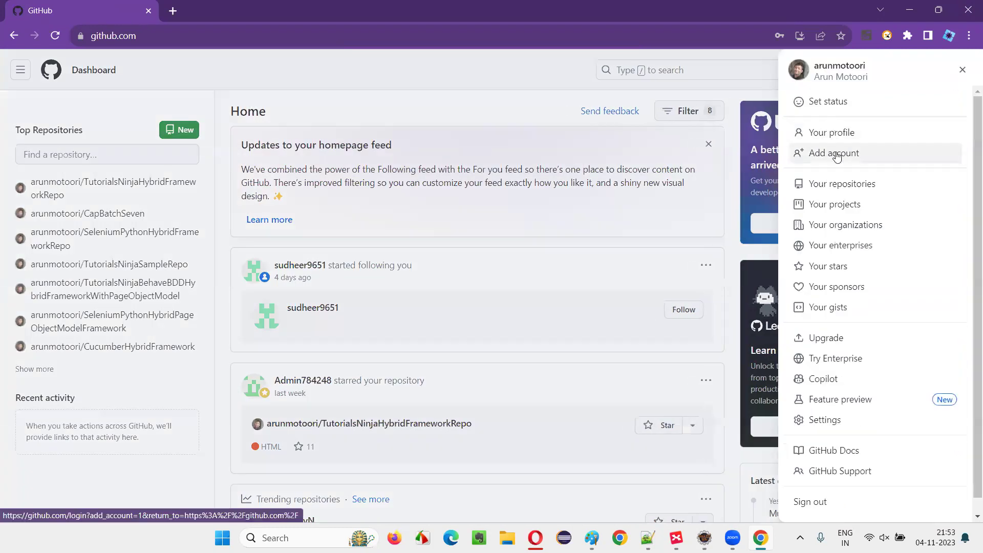
pyautogui.click(838, 190)
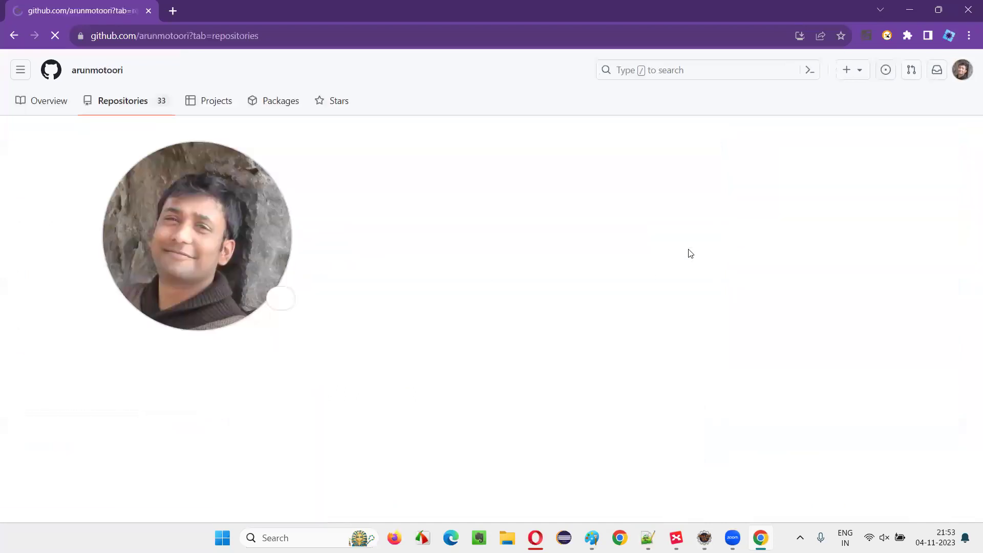
pyautogui.scroll(-15, 680, 244)
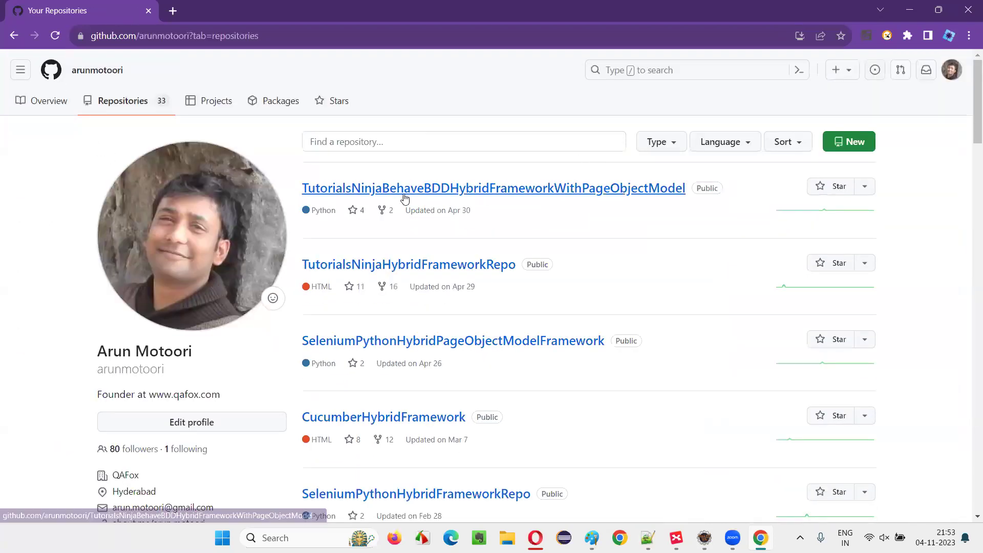
pyautogui.click(110, 37)
pyautogui.click(412, 103)
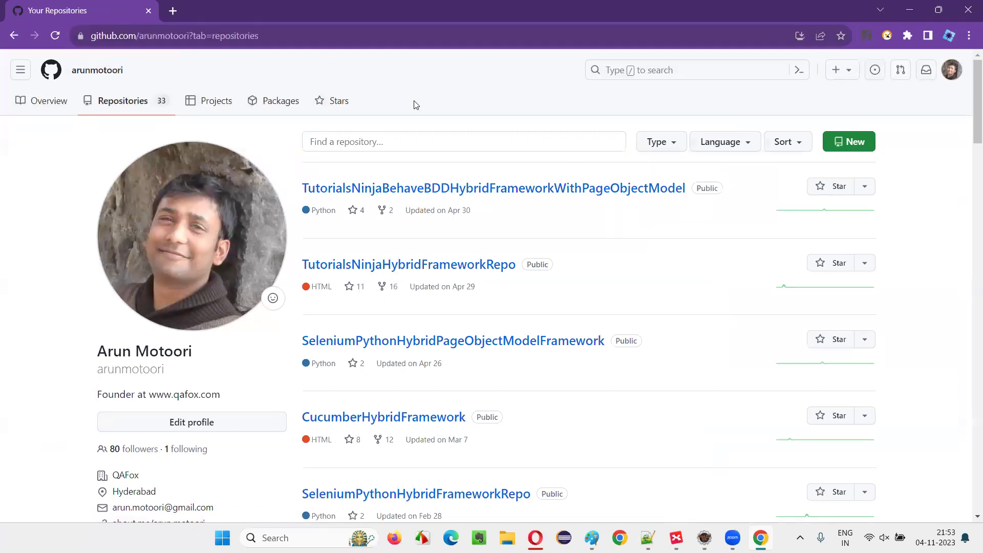
pyautogui.click(401, 194)
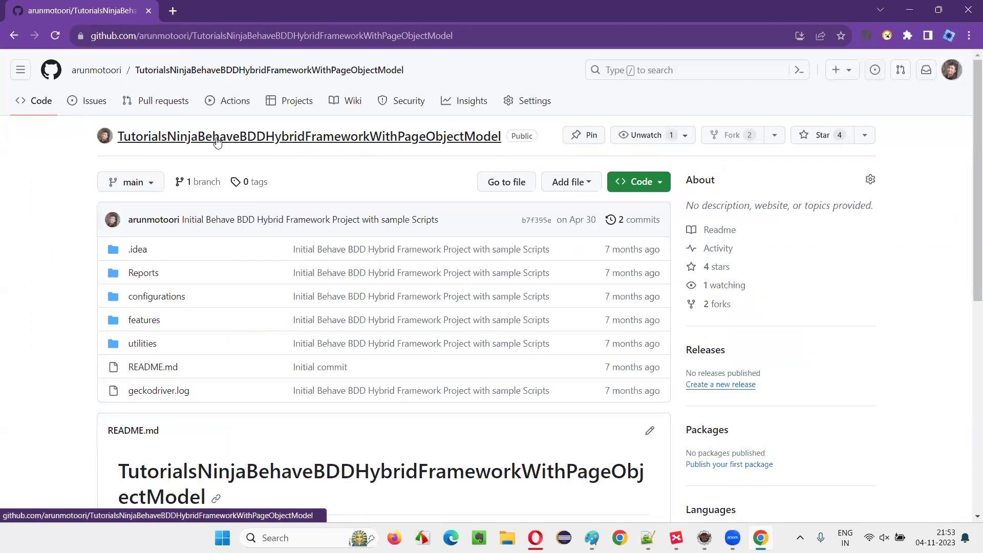
# Step: View the Code dropdown's clone and Download ZIP options, then go back to the repositories list
pyautogui.scroll(-3, 61, 251)
pyautogui.scroll(3, 514, 216)
pyautogui.click(633, 185)
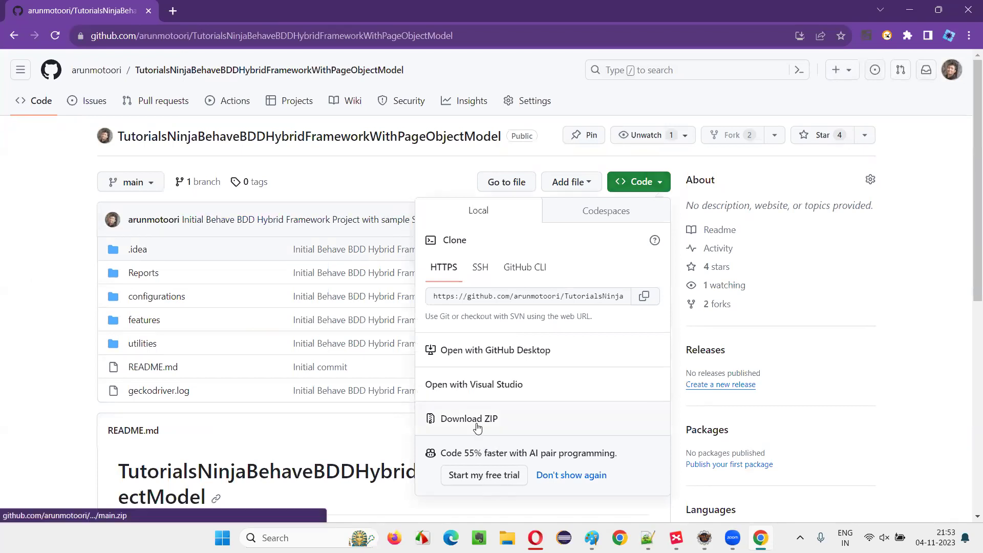
pyautogui.click(650, 183)
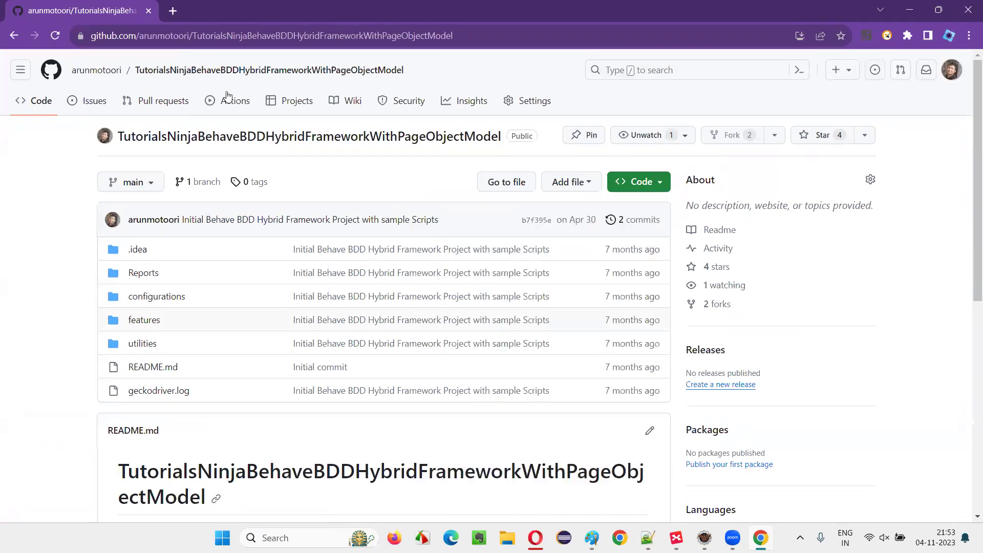
pyautogui.hotkey('alt', 'Left')
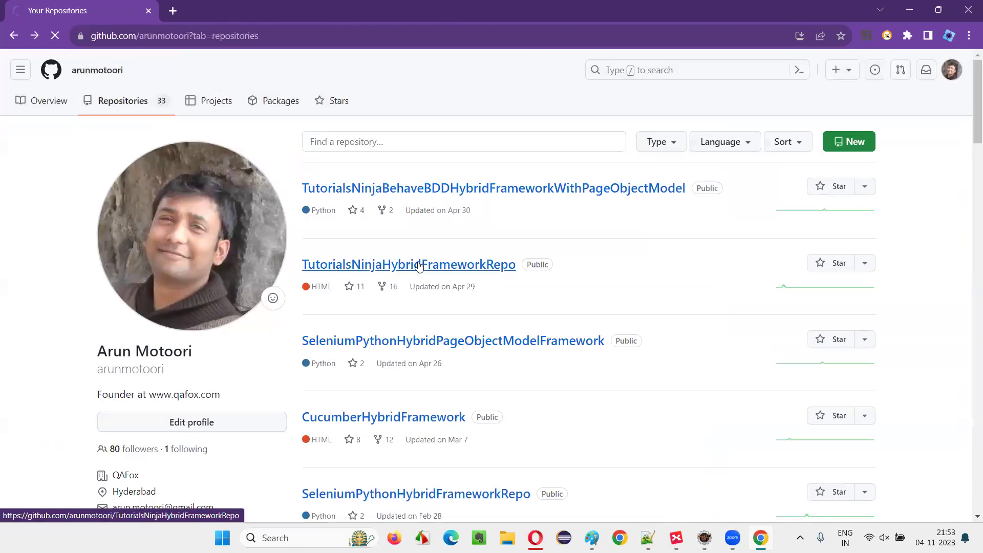
# Step: Open TutorialsNinjaHybridFrameworkRepo and then its Issues tab
pyautogui.click(419, 265)
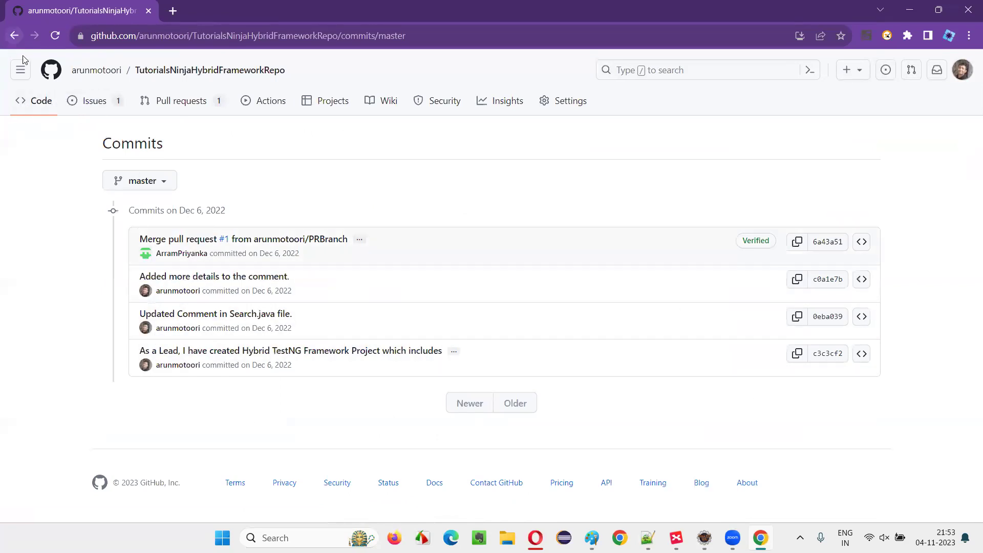
pyautogui.click(92, 101)
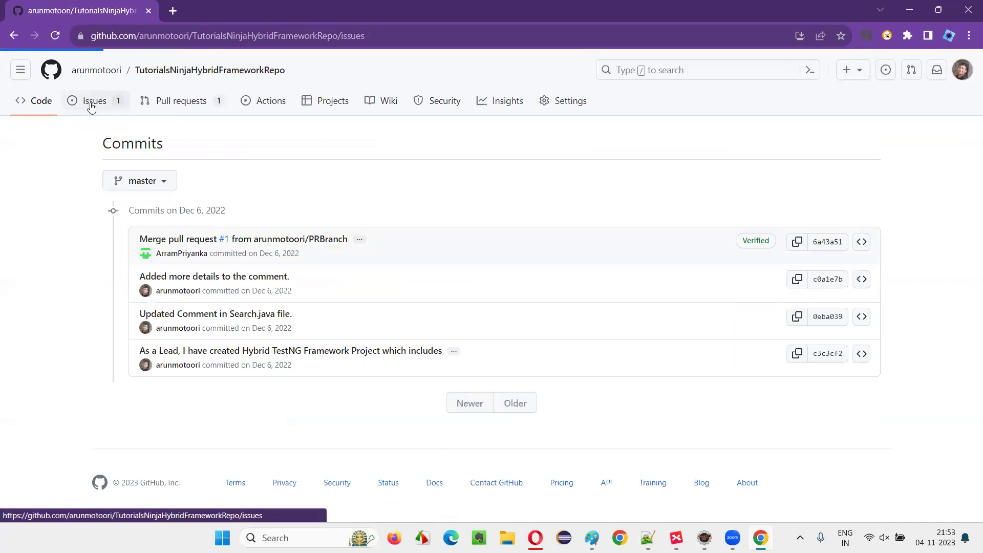
# Step: Search Google for 'selenium github' in a new tab and open SeleniumHQ/selenium's issues list
pyautogui.click(175, 16)
pyautogui.write('selenium github')
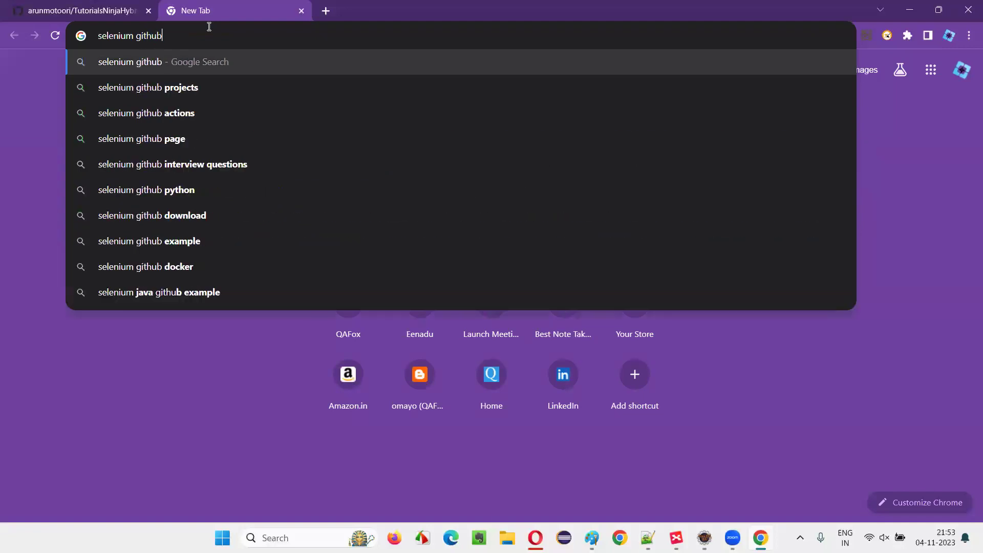
pyautogui.press('Return')
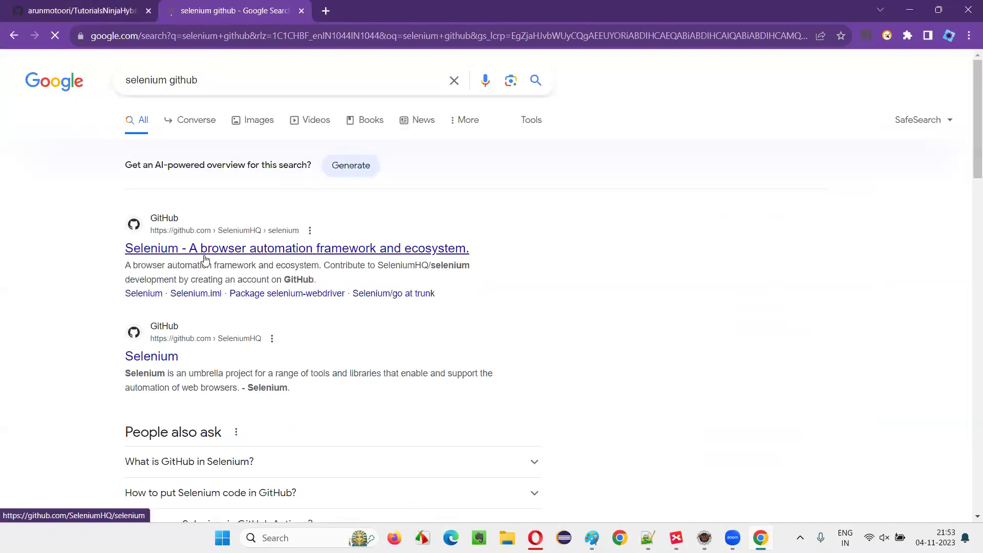
pyautogui.click(280, 251)
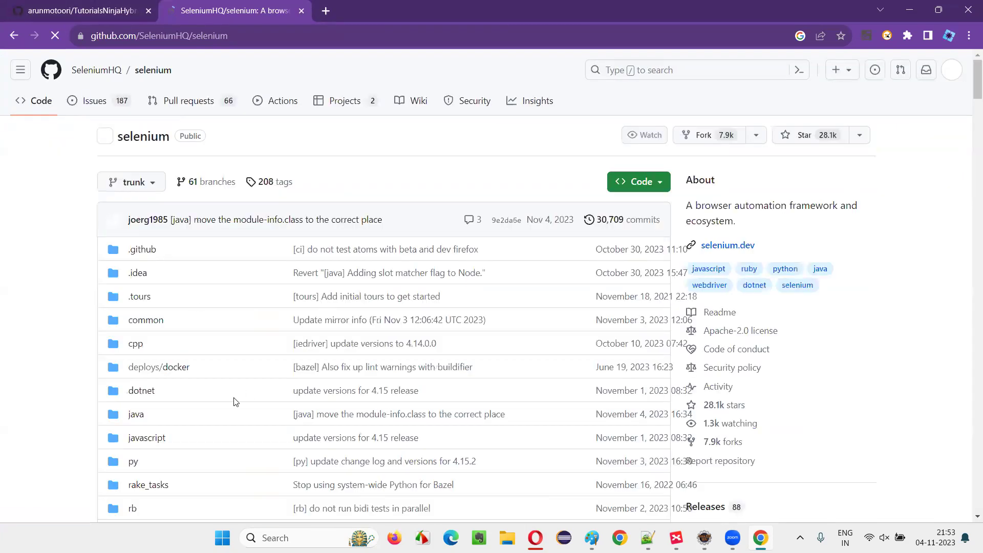
pyautogui.click(106, 111)
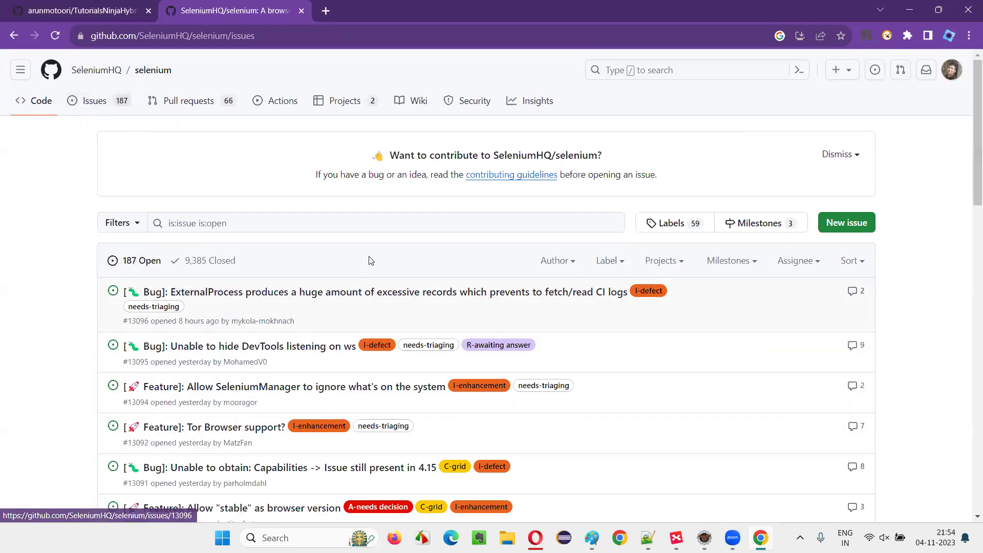
pyautogui.scroll(-2, 238, 299)
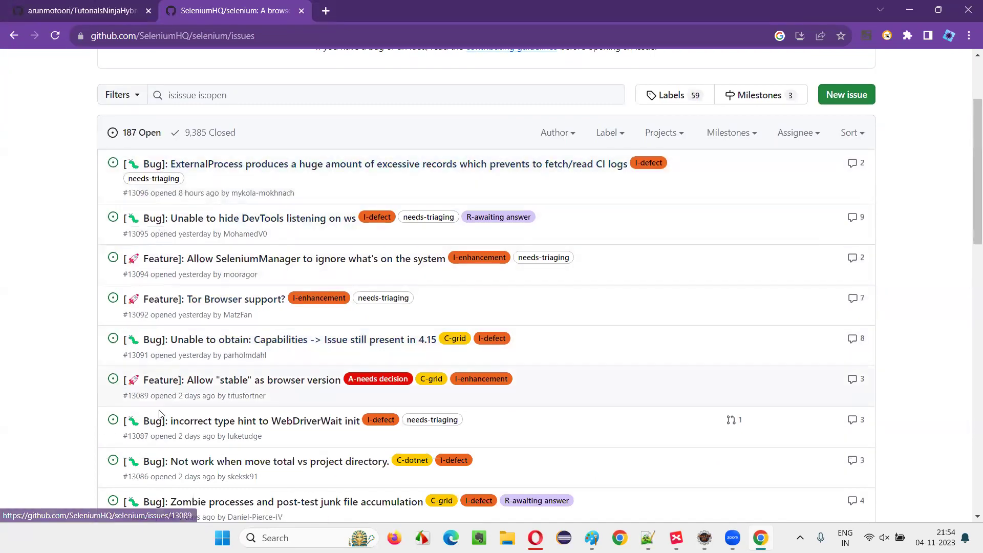
pyautogui.scroll(2, 125, 118)
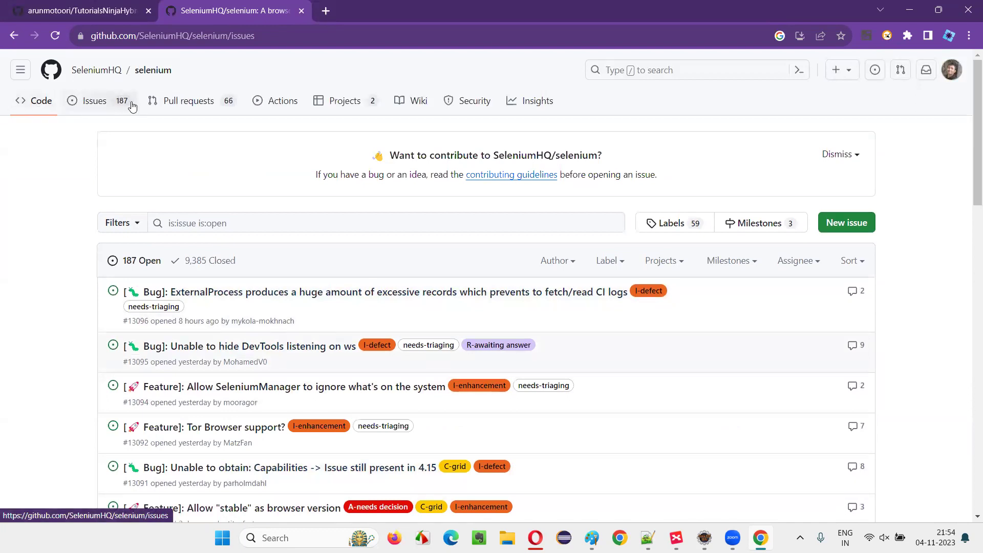
# Step: Highlight Collaboration and Issue Tracking in XMind, then open issue #13096 about ExternalProcess records
pyautogui.hotkey('alt', 'Tab')
pyautogui.click(658, 188)
pyautogui.click(665, 212)
pyautogui.hotkey('alt', 'Tab')
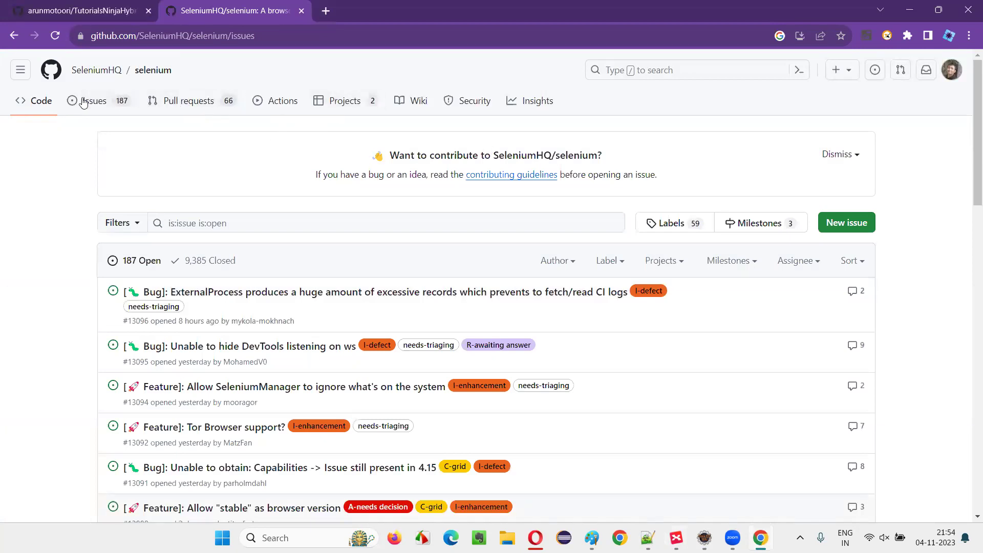
pyautogui.scroll(-5, 311, 255)
pyautogui.scroll(5, 310, 255)
pyautogui.click(250, 292)
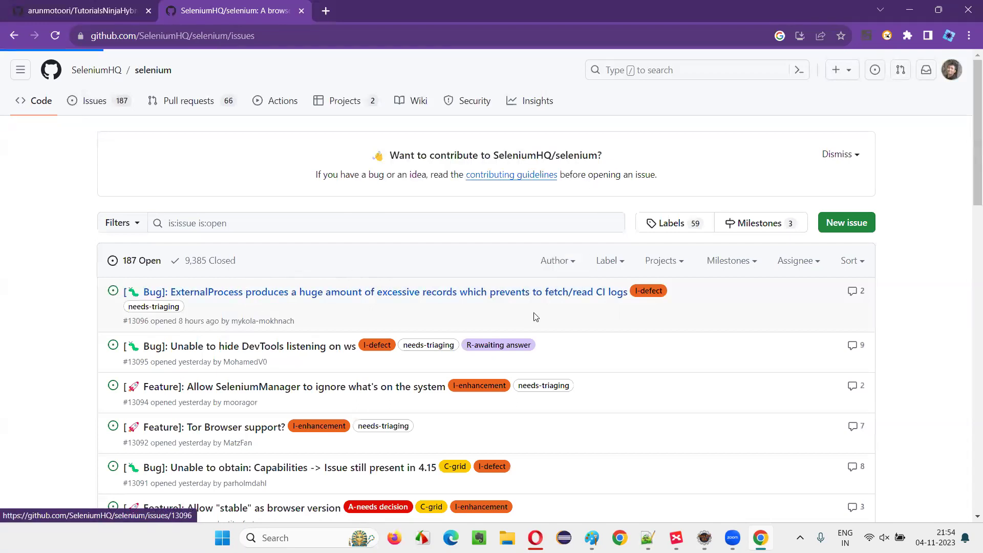
# Step: Highlight the Community and Collaboration topics in XMind, then return to issue #13096
pyautogui.hotkey('alt', 'Tab')
pyautogui.click(657, 252)
pyautogui.press('Up')
pyautogui.press('Up')
pyautogui.press('Up')
pyautogui.click(666, 267)
pyautogui.click(676, 195)
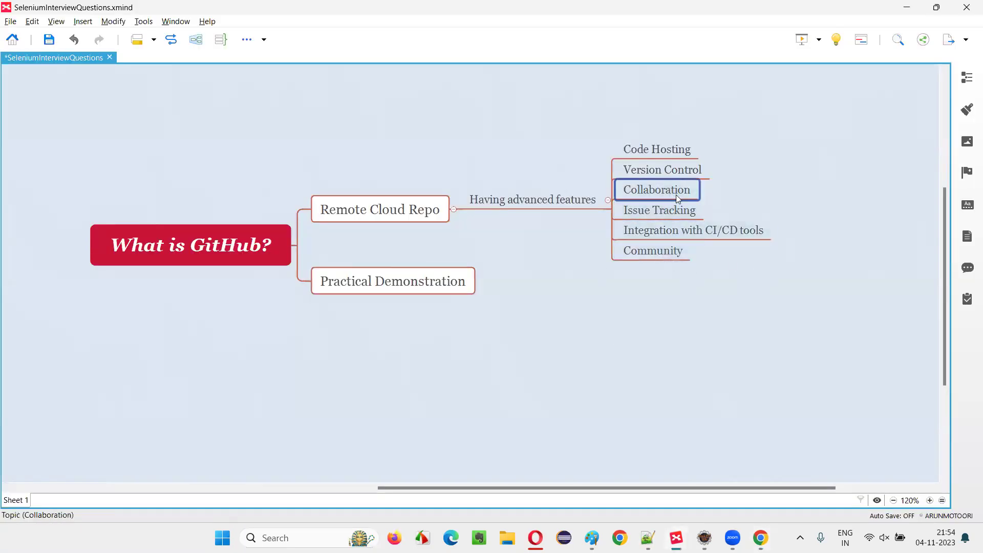
pyautogui.hotkey('alt', 'Tab')
pyautogui.scroll(-10, 816, 319)
pyautogui.scroll(10, 629, 246)
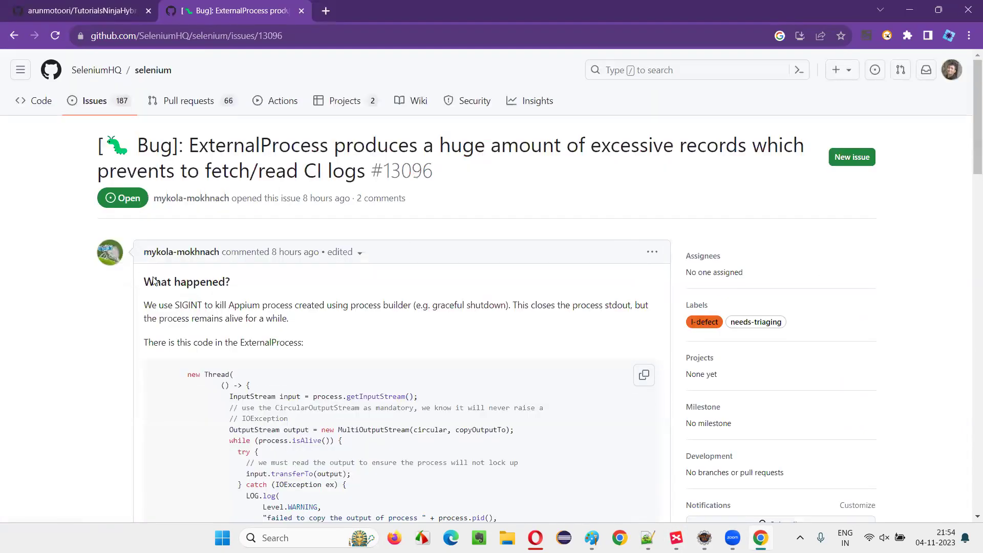
pyautogui.scroll(-20, 153, 280)
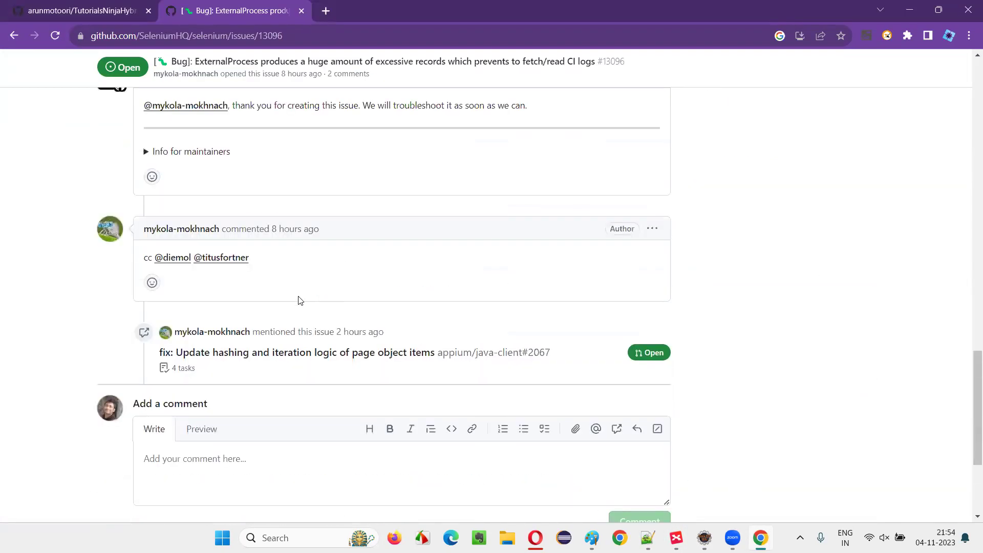
pyautogui.scroll(20, 186, 379)
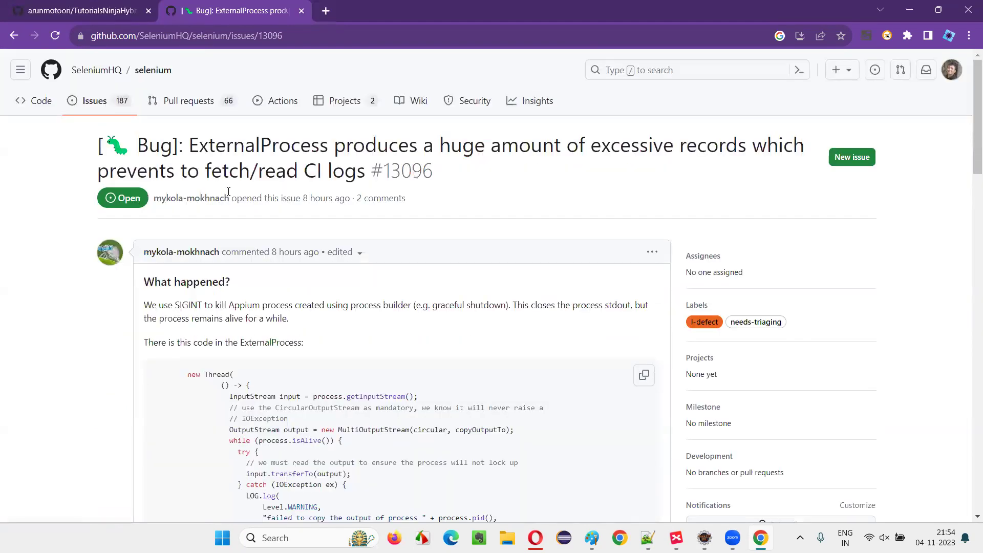
pyautogui.scroll(-15, 205, 270)
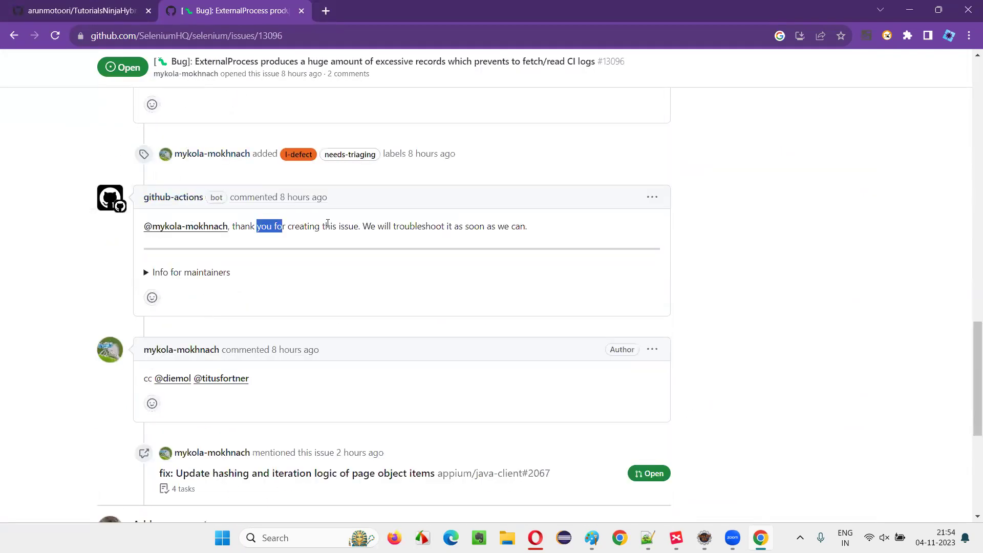
pyautogui.moveTo(327, 224); pyautogui.dragTo(541, 228)
pyautogui.click(402, 226)
pyautogui.moveTo(385, 226); pyautogui.dragTo(556, 228)
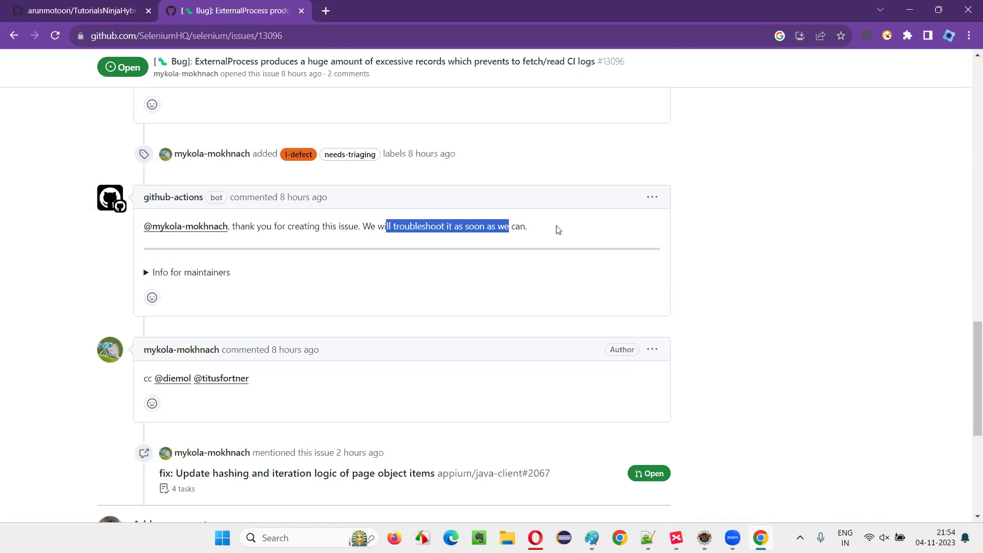